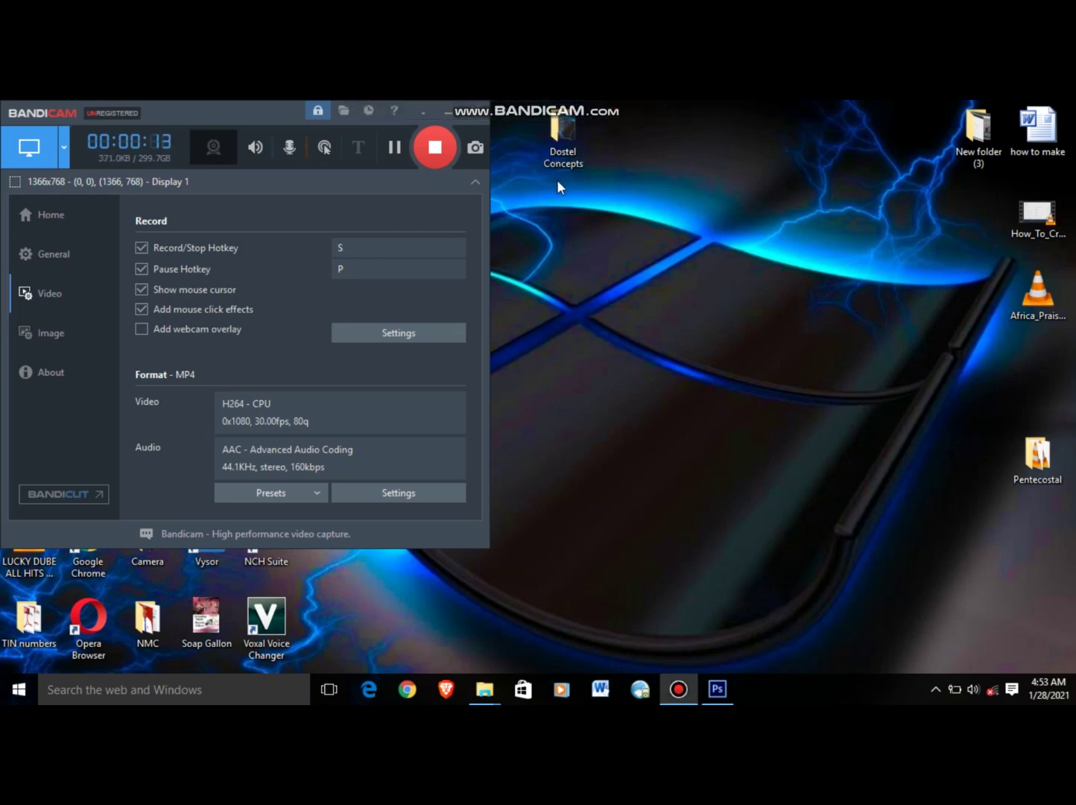
# Minimize the recorder, switch to Photoshop, and select the red-filled Layer 0 in the Untitled-2 document
pyautogui.click(445, 107)
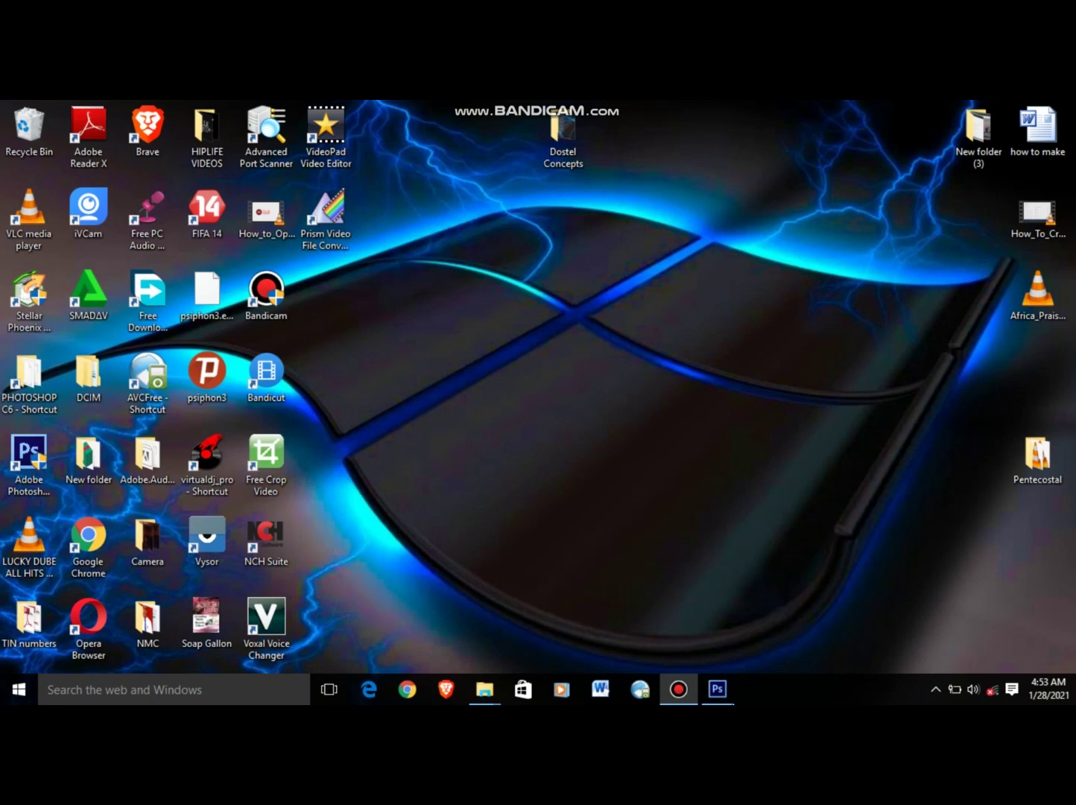
pyautogui.click(716, 691)
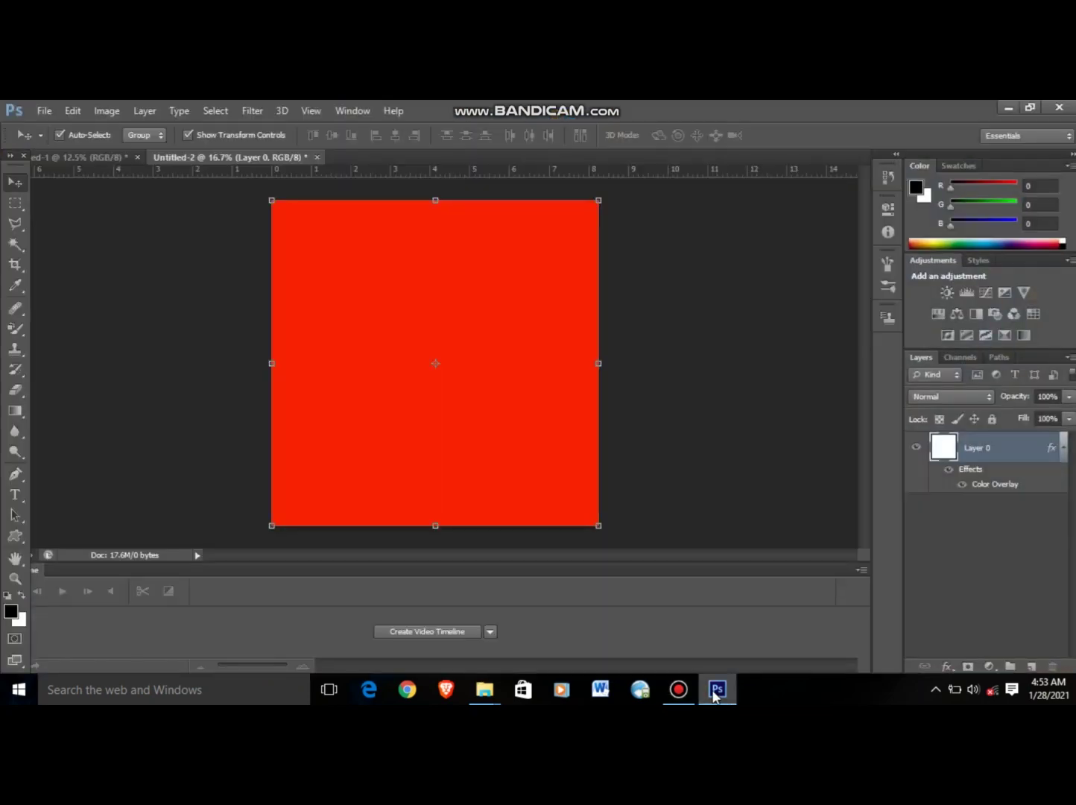
pyautogui.click(229, 296)
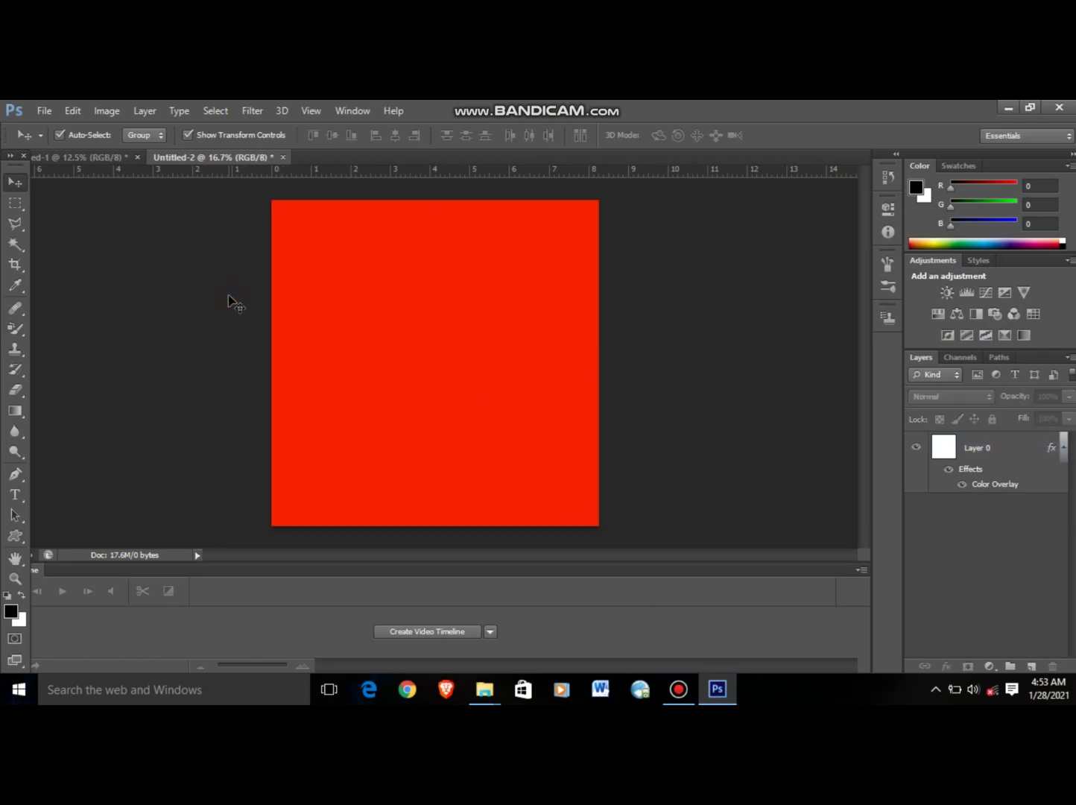
pyautogui.moveTo(228, 294); pyautogui.dragTo(215, 291)
pyautogui.click(292, 239)
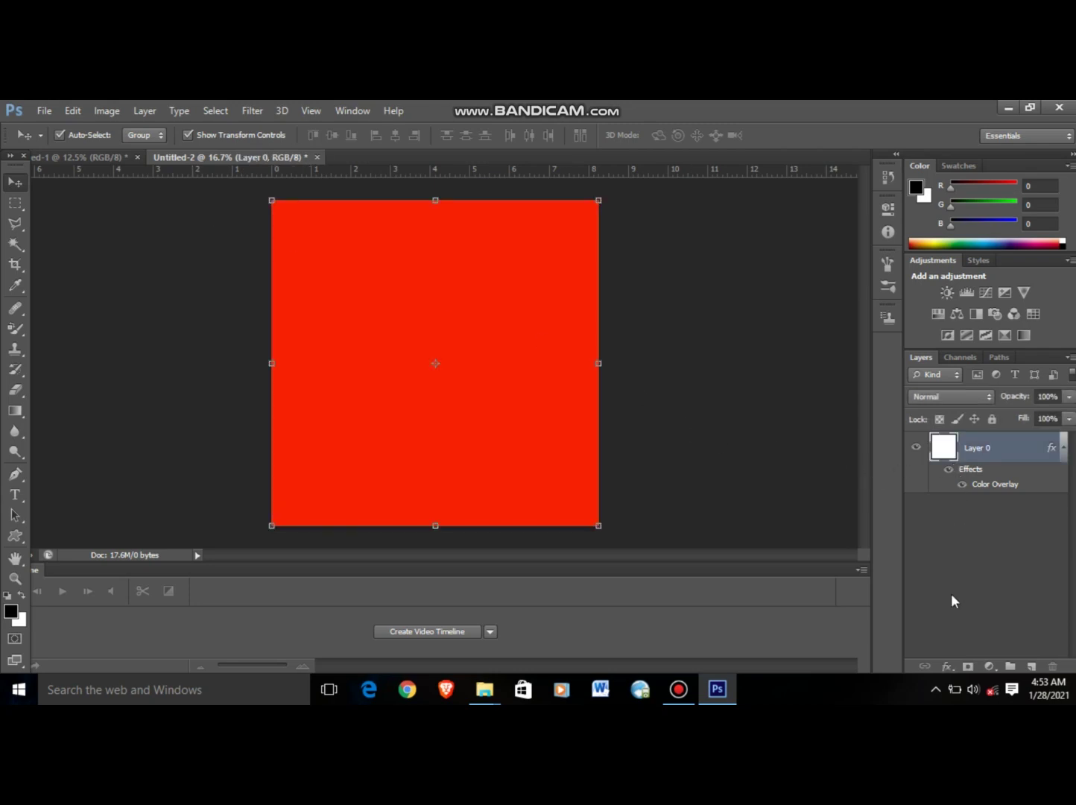
# Add a Gradient Overlay effect to Layer 0 and turn off its Color Overlay effect
pyautogui.click(948, 665)
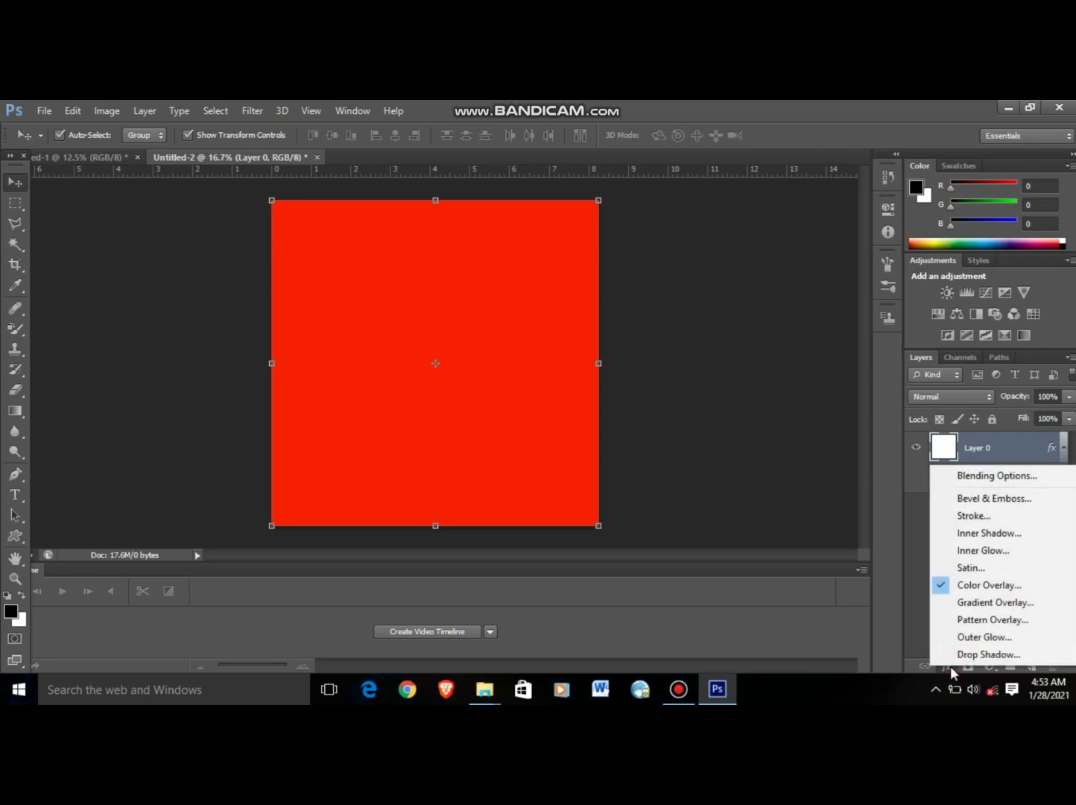
pyautogui.click(969, 605)
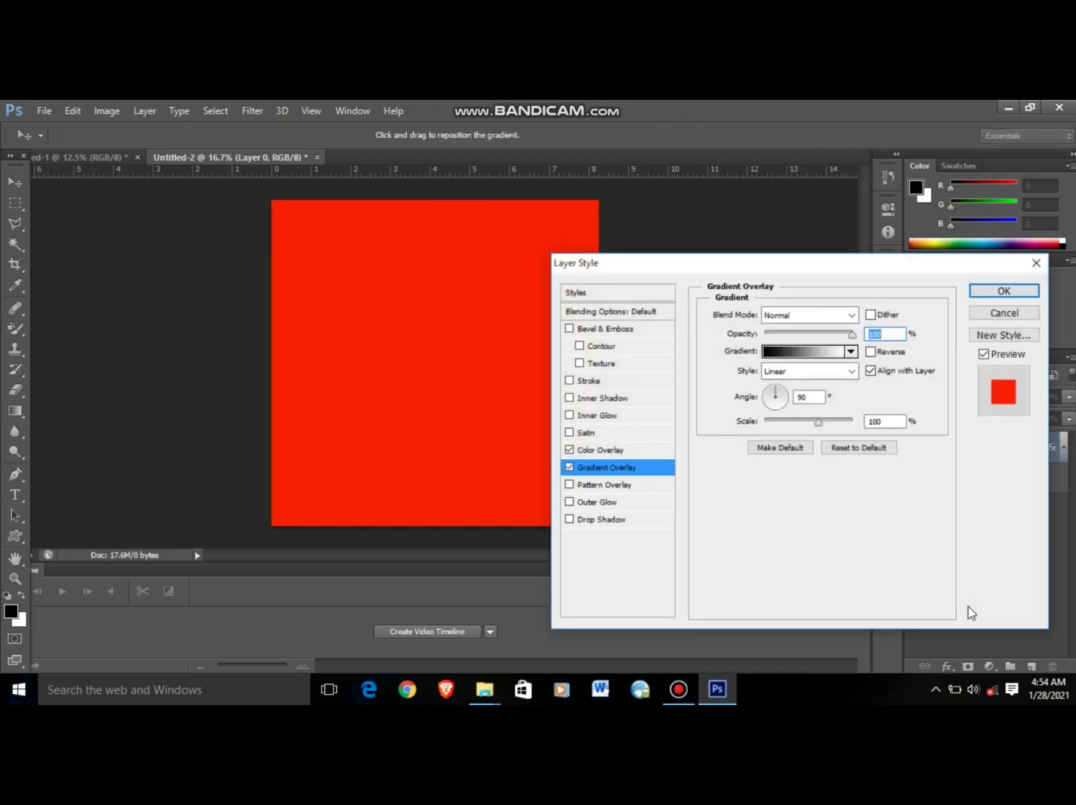
pyautogui.click(570, 451)
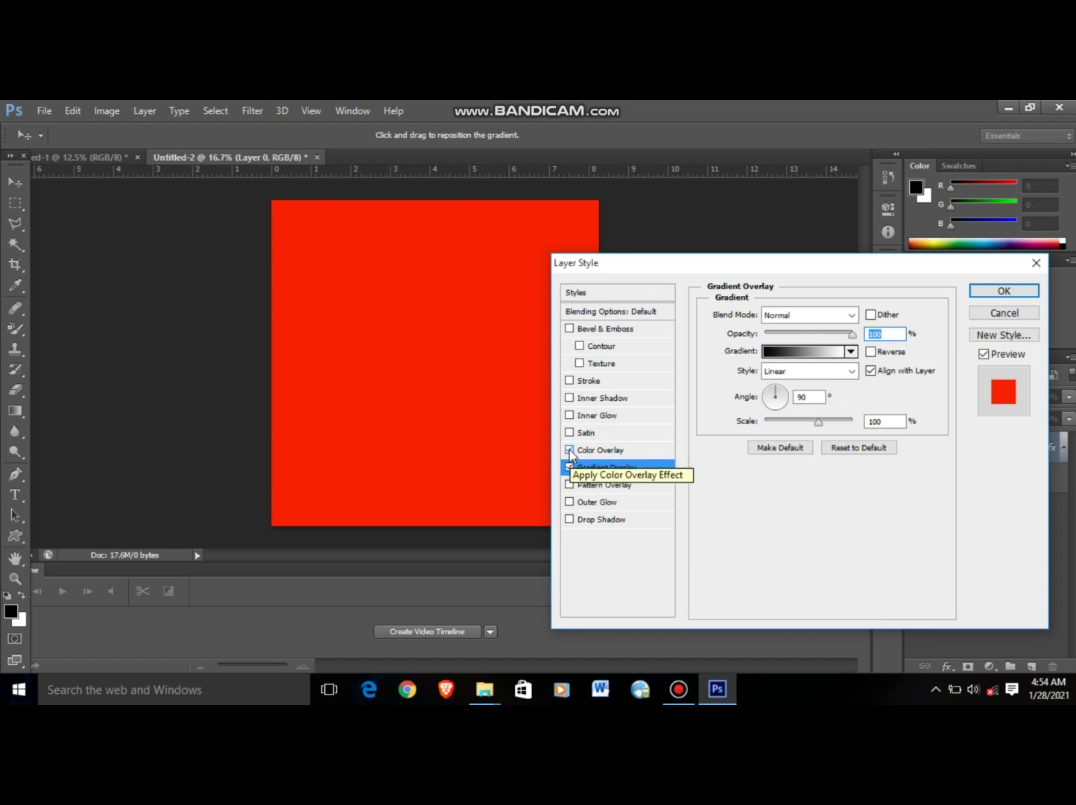
pyautogui.click(570, 451)
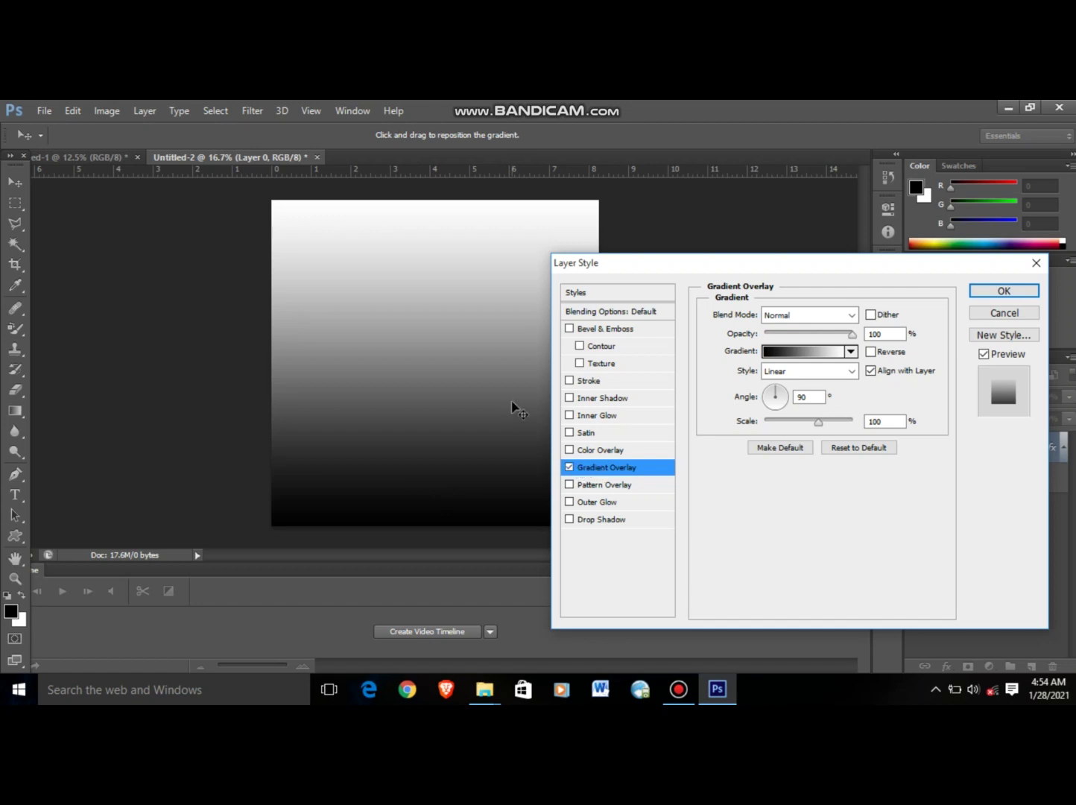
# Set the starting color stop of the overlay's black-to-white gradient to blue 0024ff
pyautogui.click(802, 353)
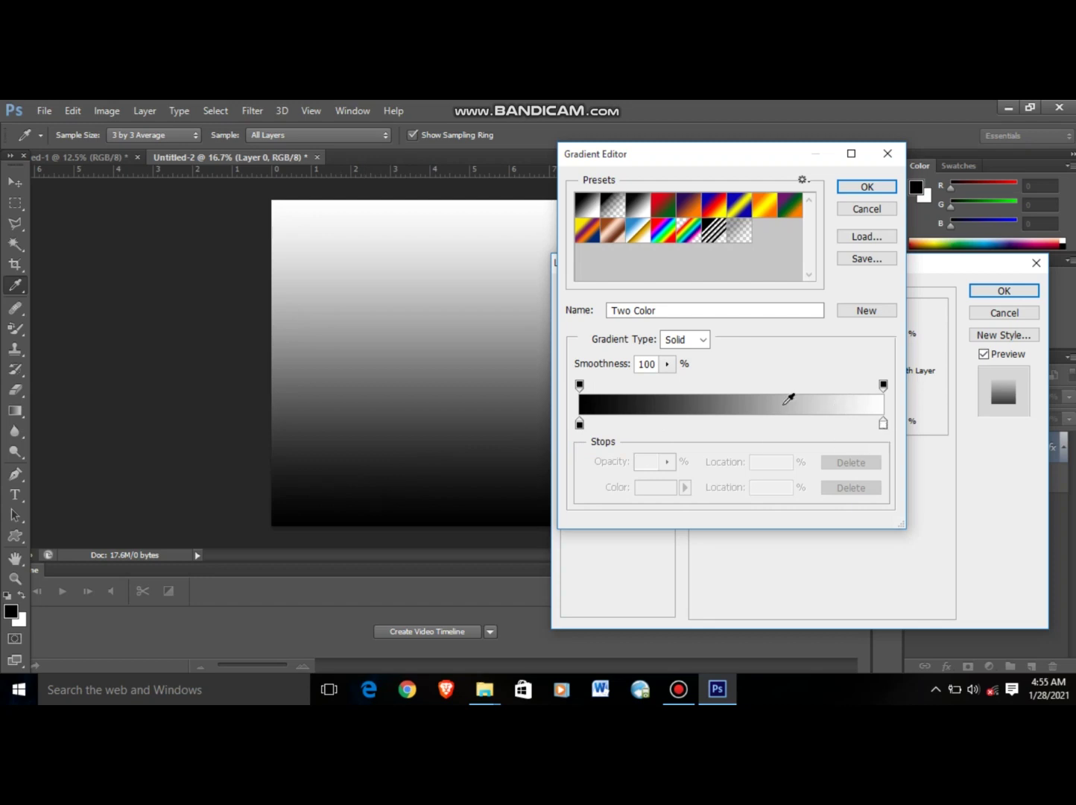
pyautogui.click(580, 423)
pyautogui.doubleClick(580, 423)
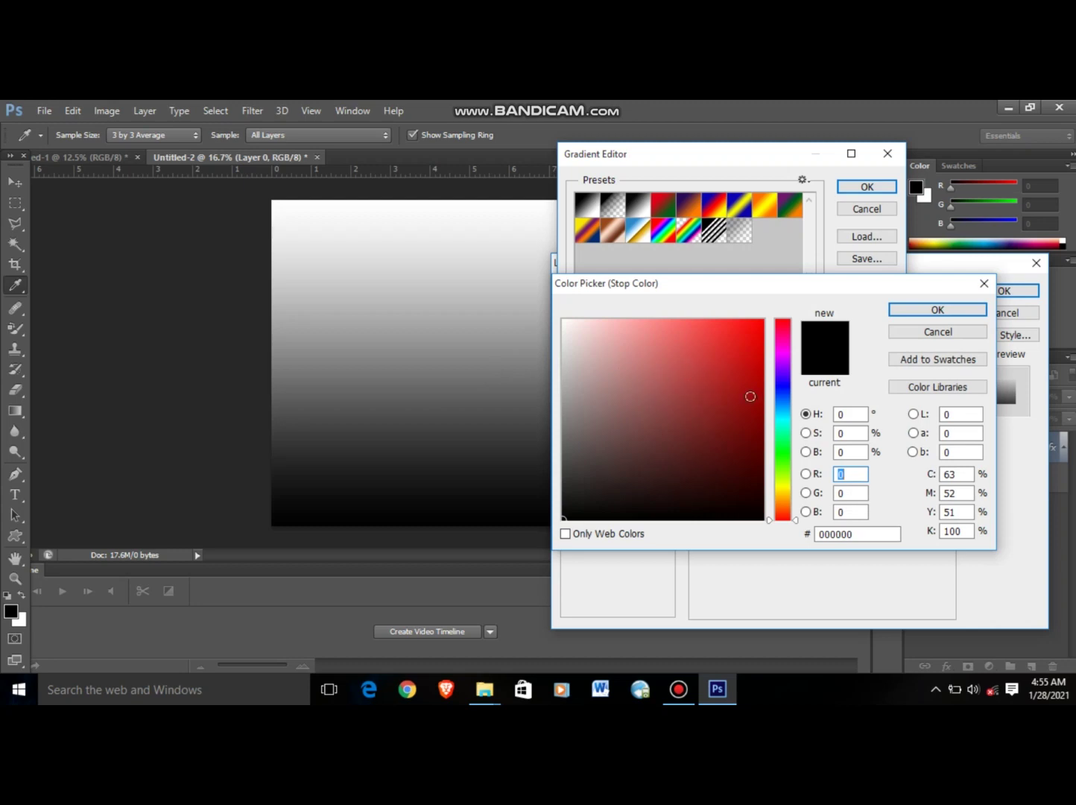
pyautogui.click(783, 391)
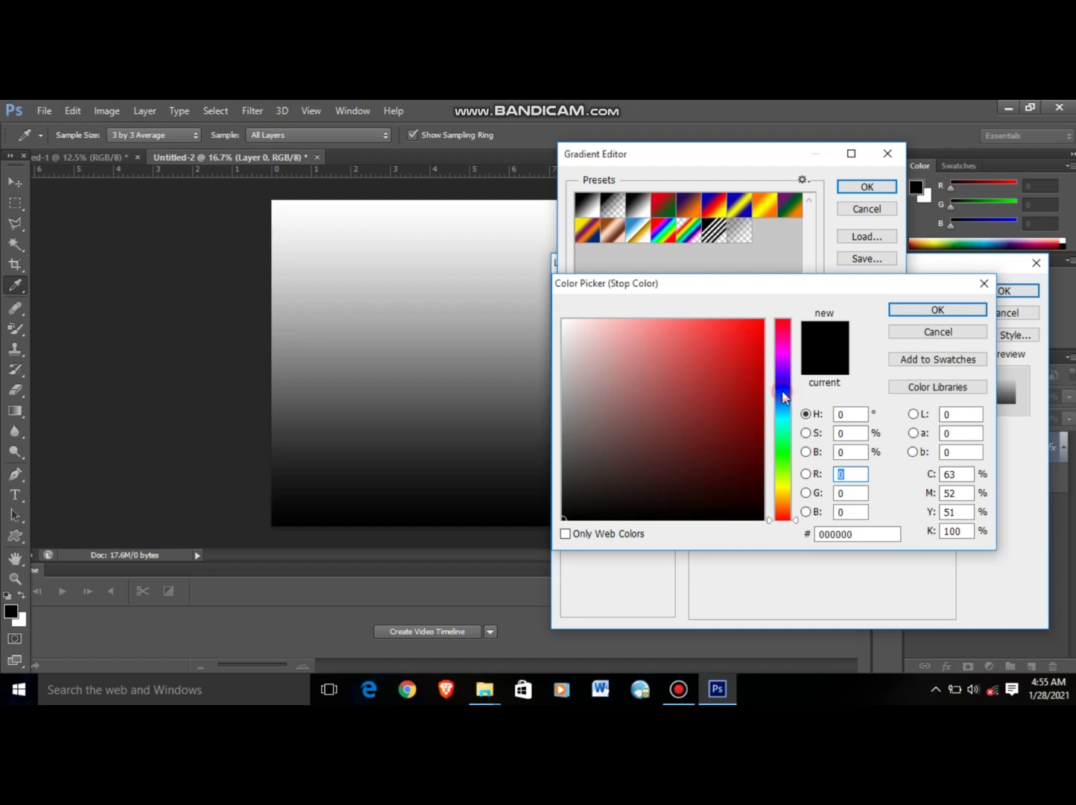
pyautogui.click(739, 354)
pyautogui.moveTo(739, 355); pyautogui.dragTo(779, 310)
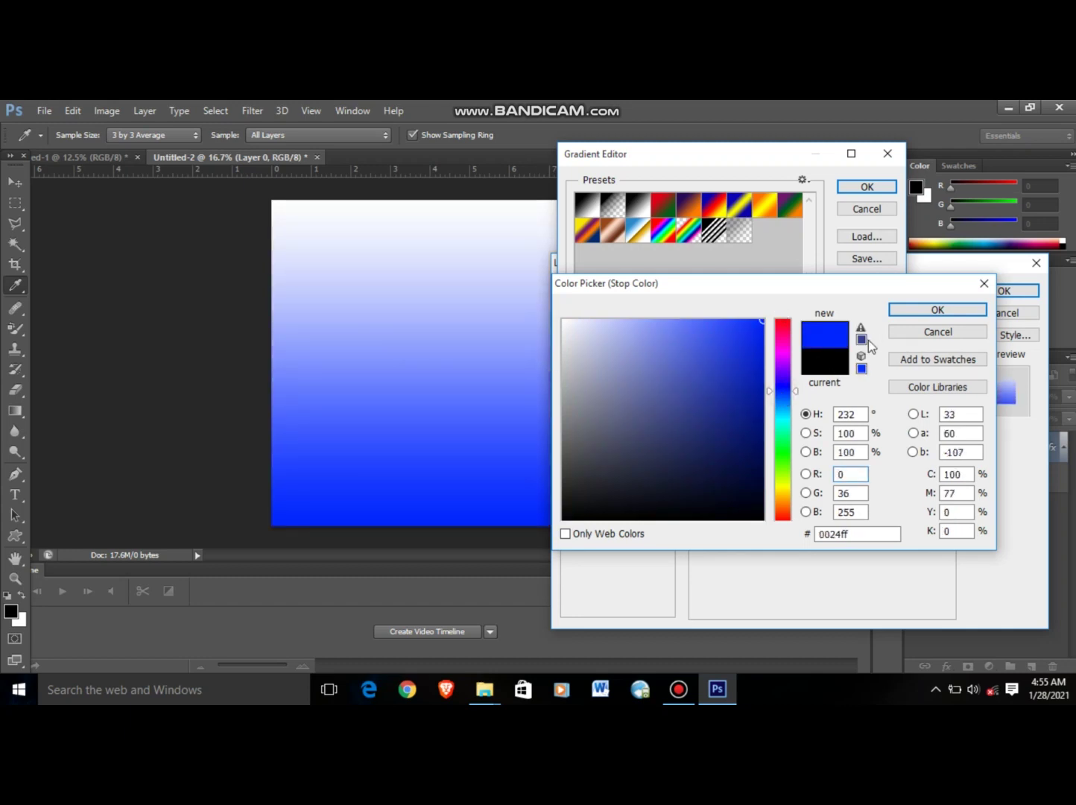
pyautogui.click(917, 313)
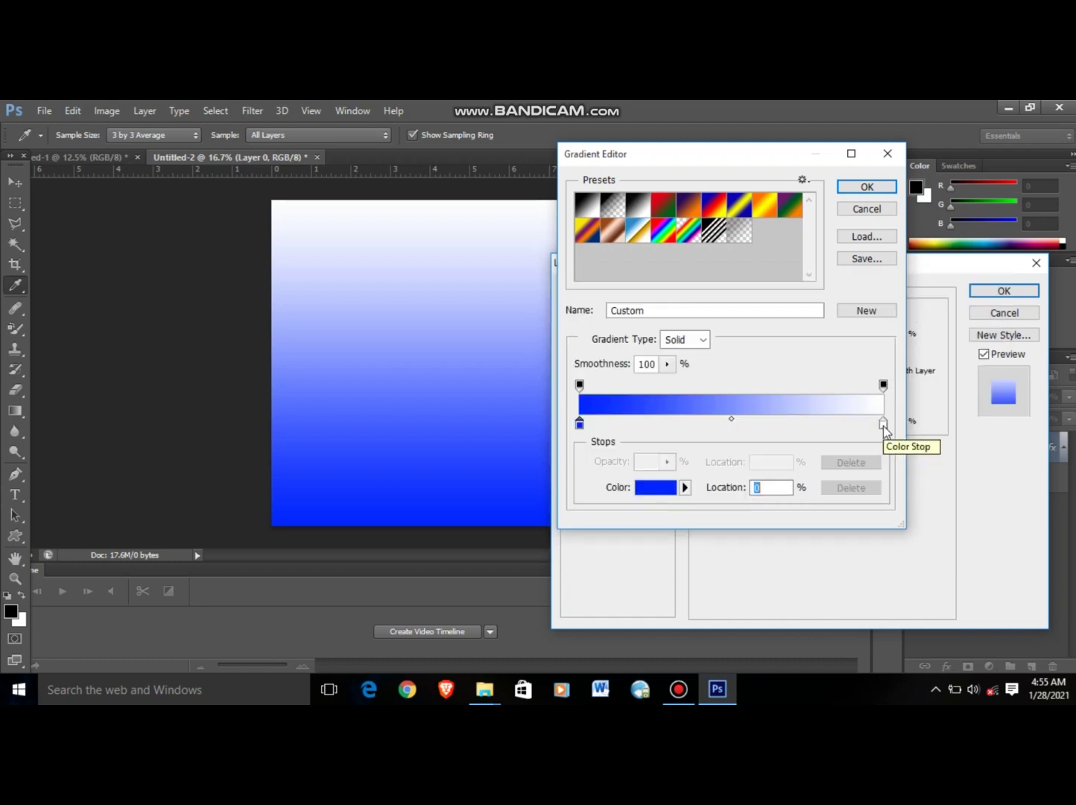
# Keep the gradient's ending color stop white (ffffff) and apply the Gradient Overlay to Layer 0
pyautogui.doubleClick(883, 423)
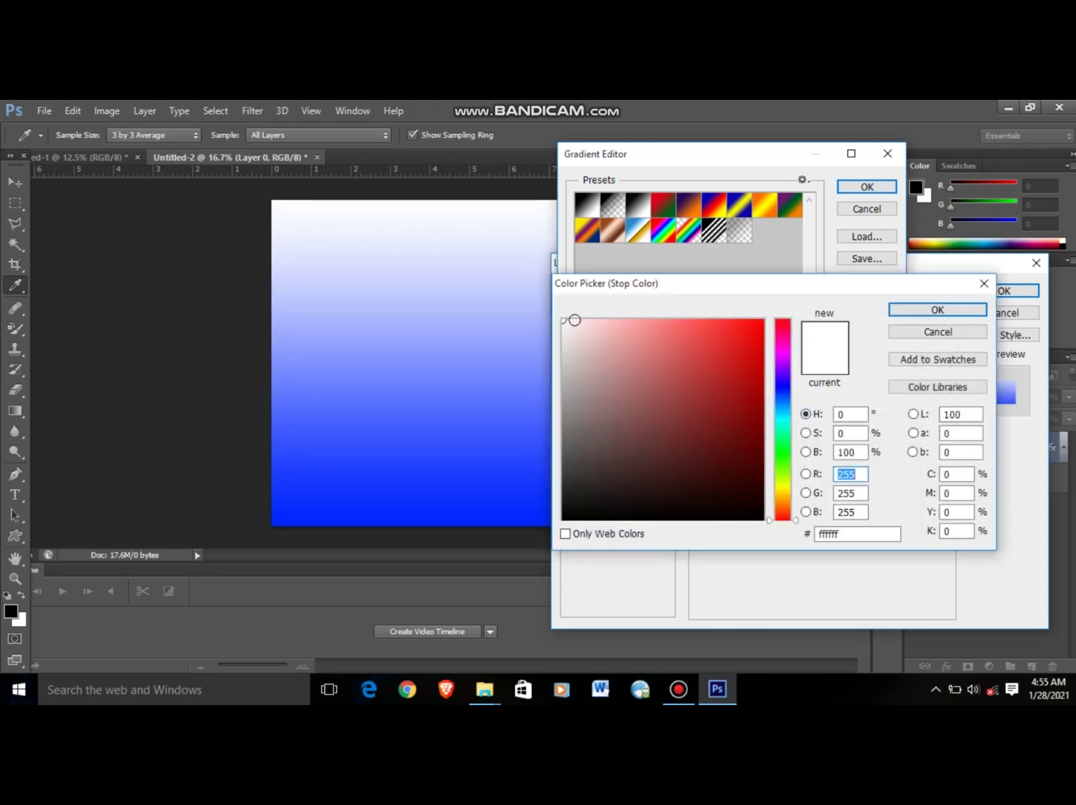
pyautogui.moveTo(567, 322); pyautogui.dragTo(552, 322)
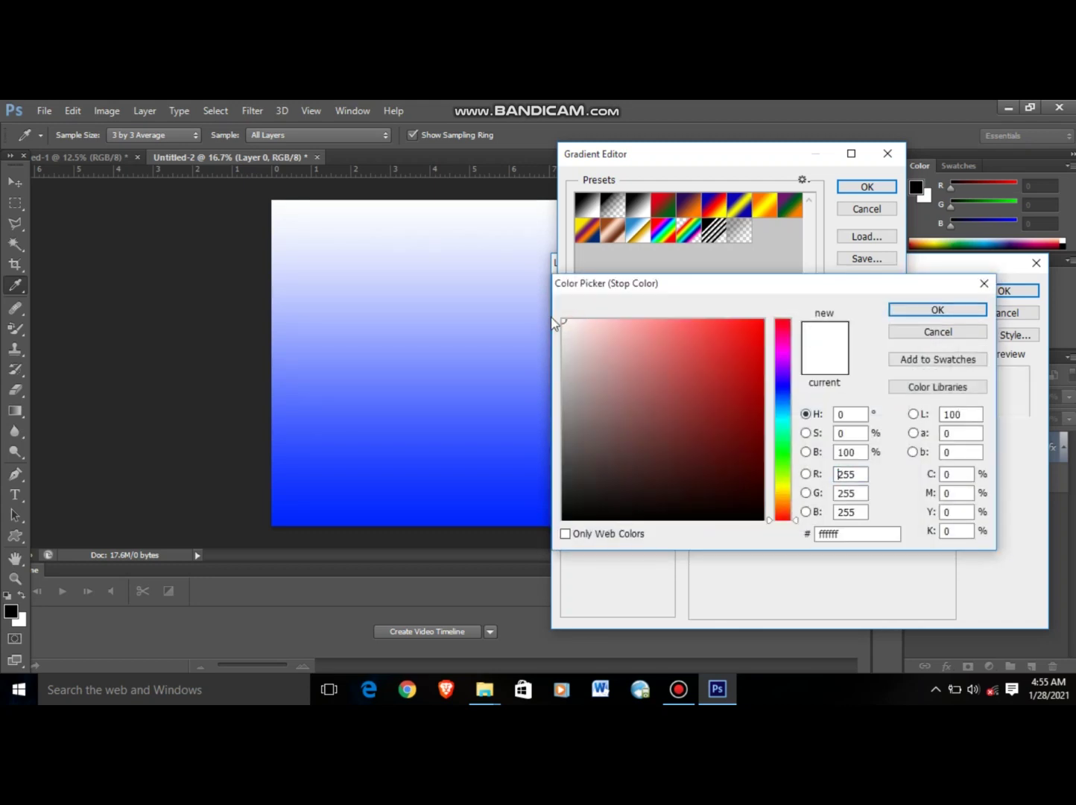
pyautogui.click(937, 310)
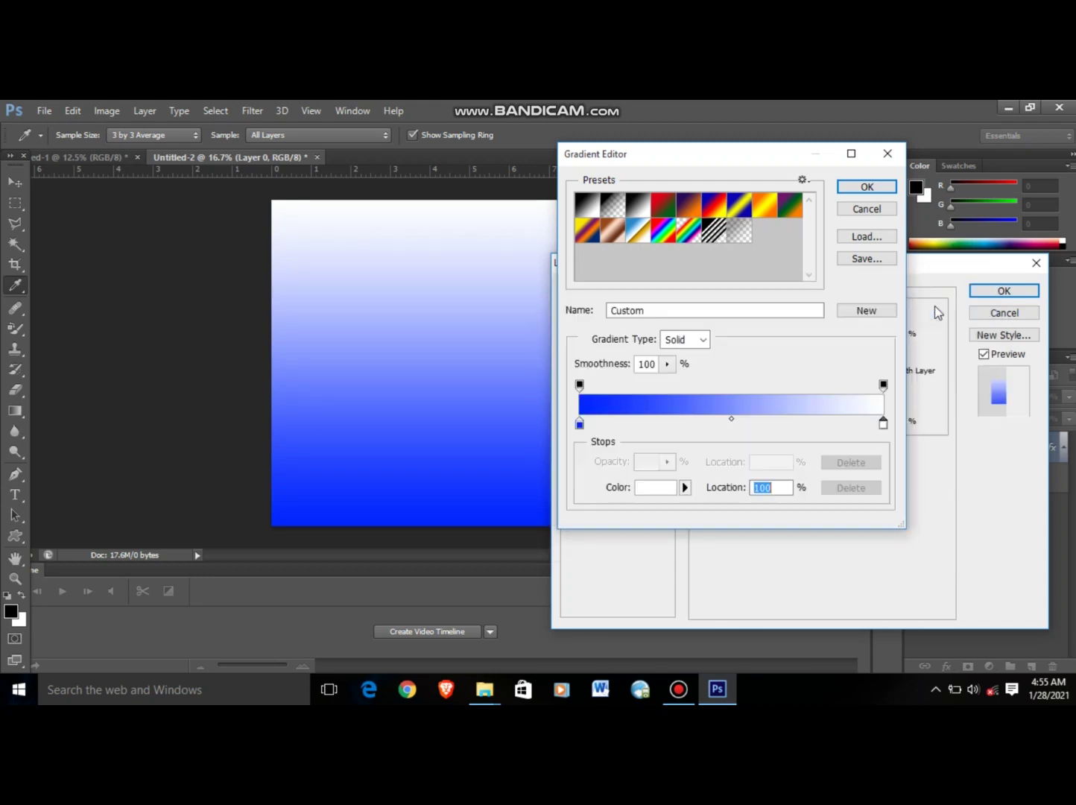
pyautogui.click(880, 189)
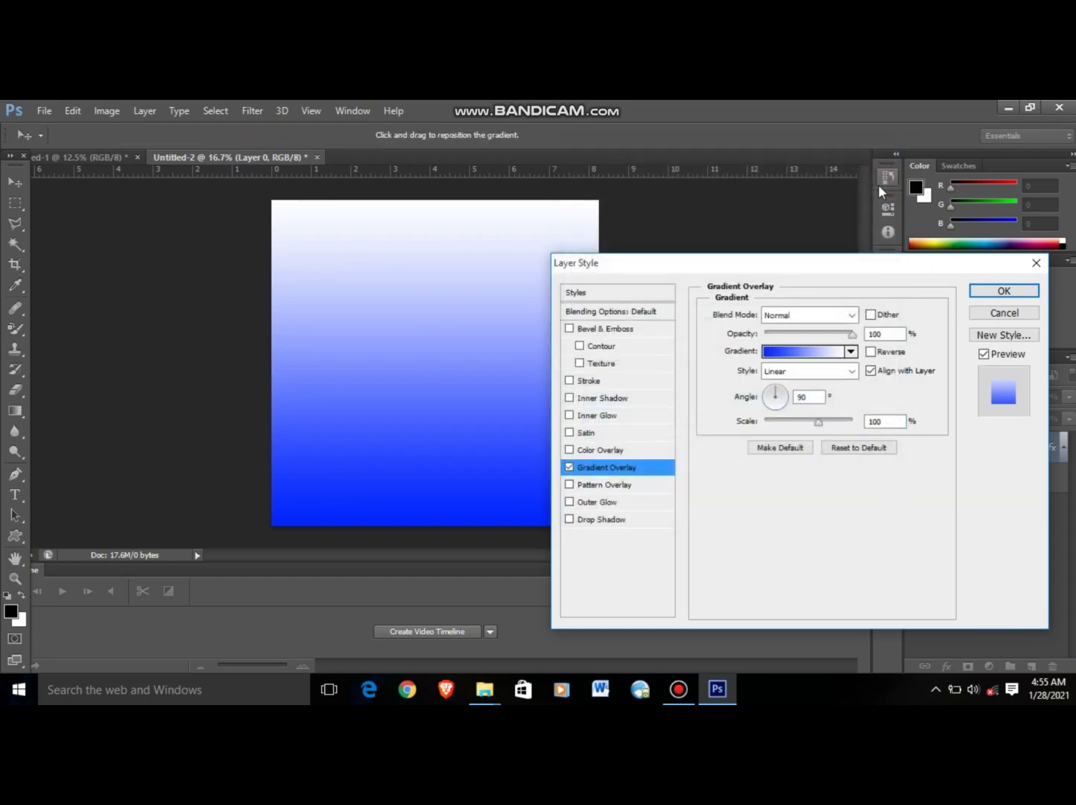
pyautogui.click(985, 295)
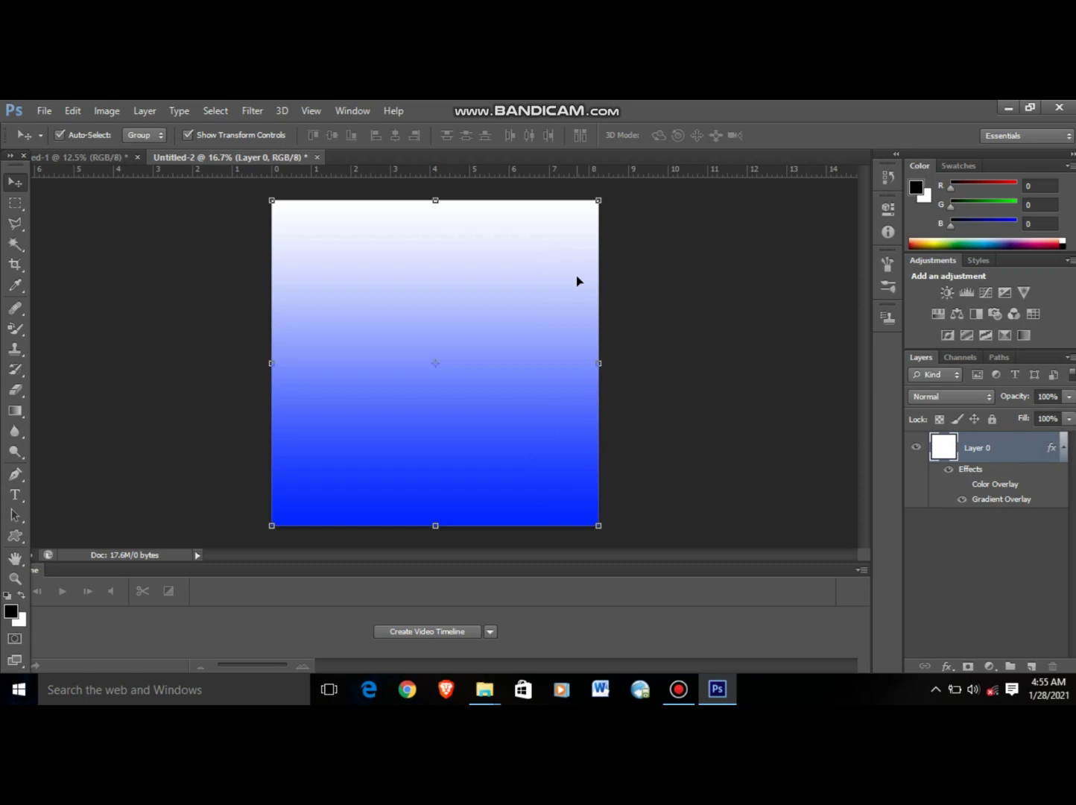
# Reopen Layer 0's Gradient Overlay and change the gradient's starting color stop from blue to white (ffffff)
pyautogui.click(947, 667)
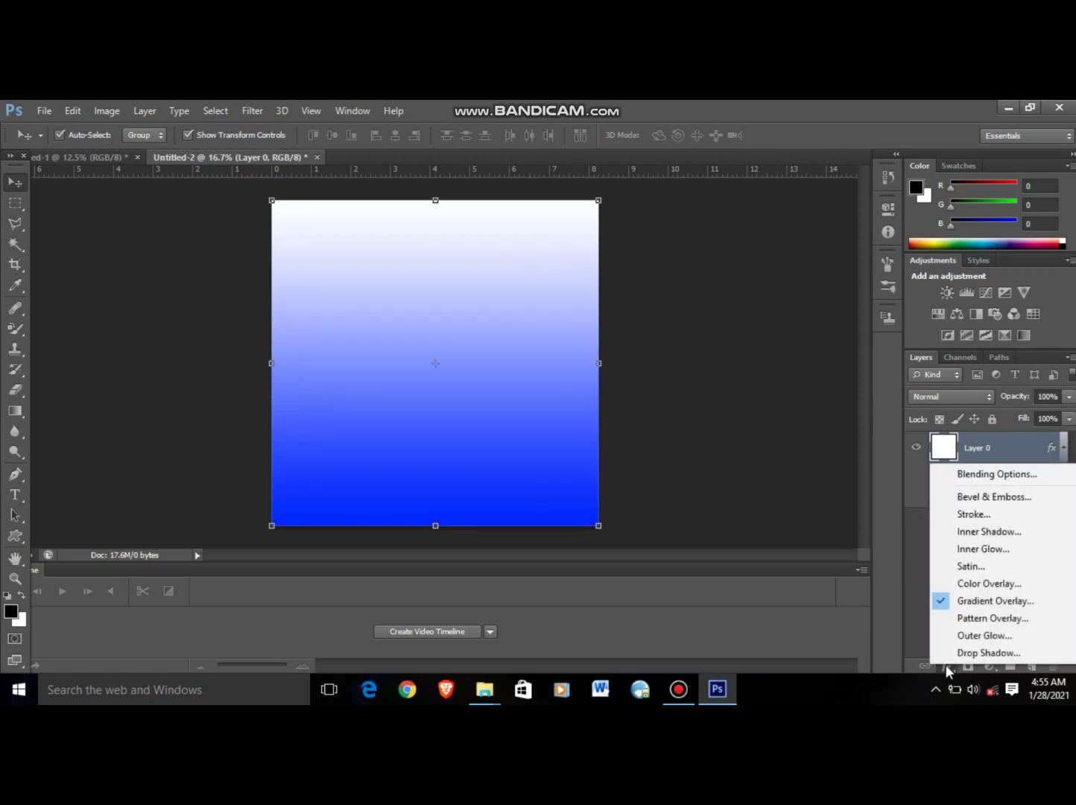
pyautogui.click(972, 606)
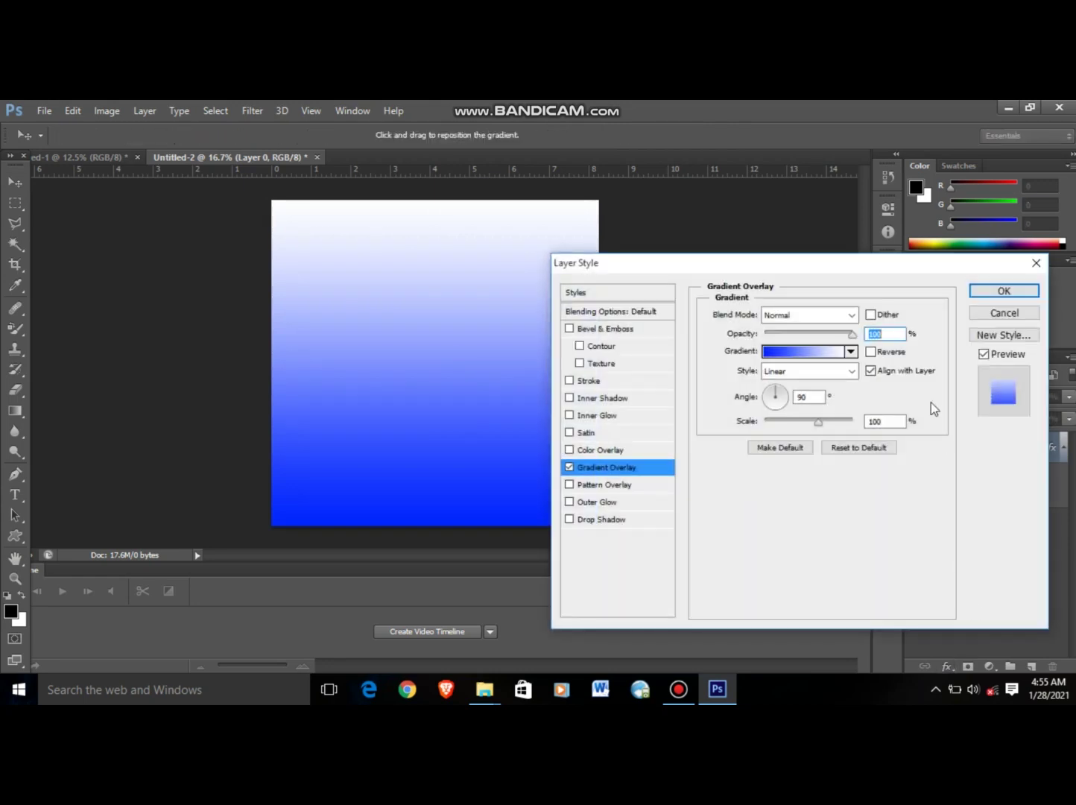
pyautogui.click(815, 351)
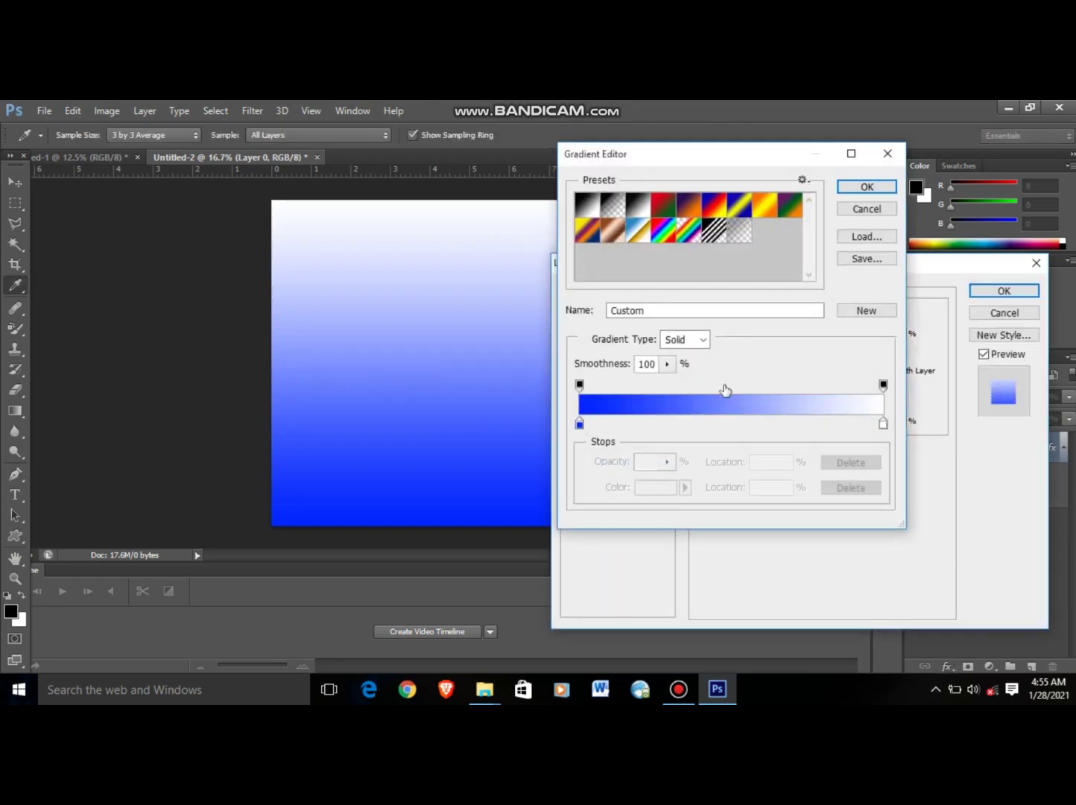
pyautogui.click(580, 425)
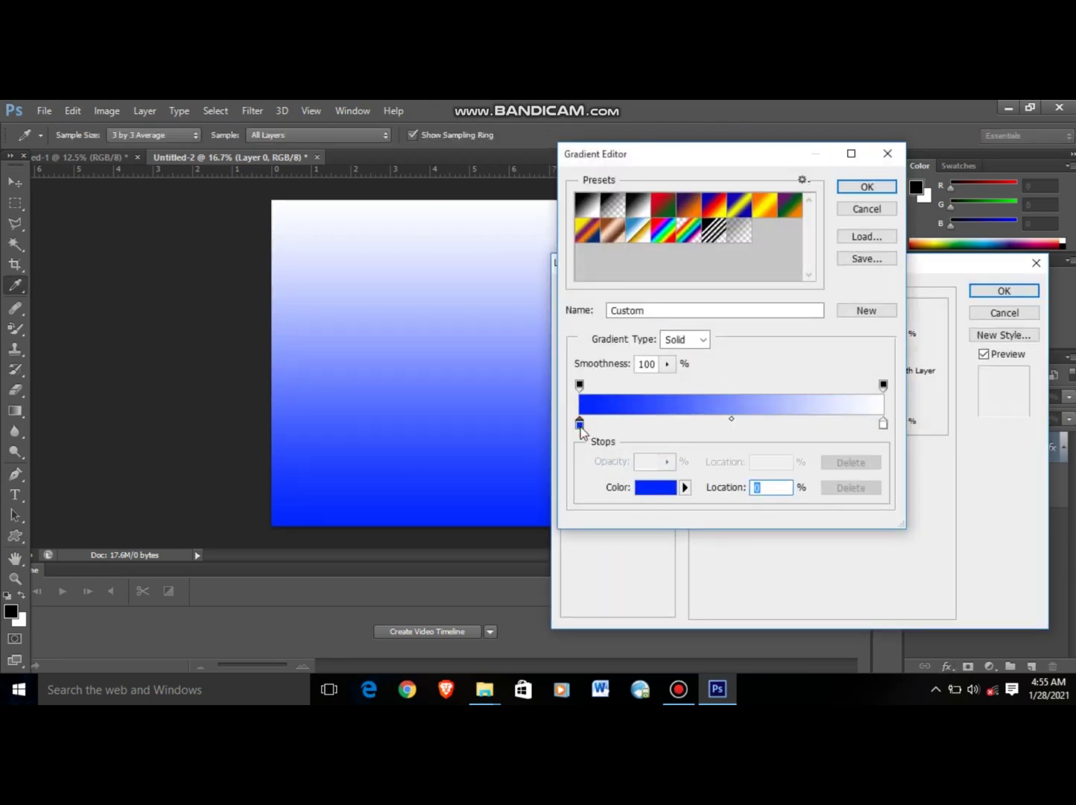
pyautogui.doubleClick(580, 425)
pyautogui.moveTo(584, 332)
pyautogui.mouseDown()
pyautogui.moveTo(543, 292)
pyautogui.moveTo(557, 309)
pyautogui.mouseUp()
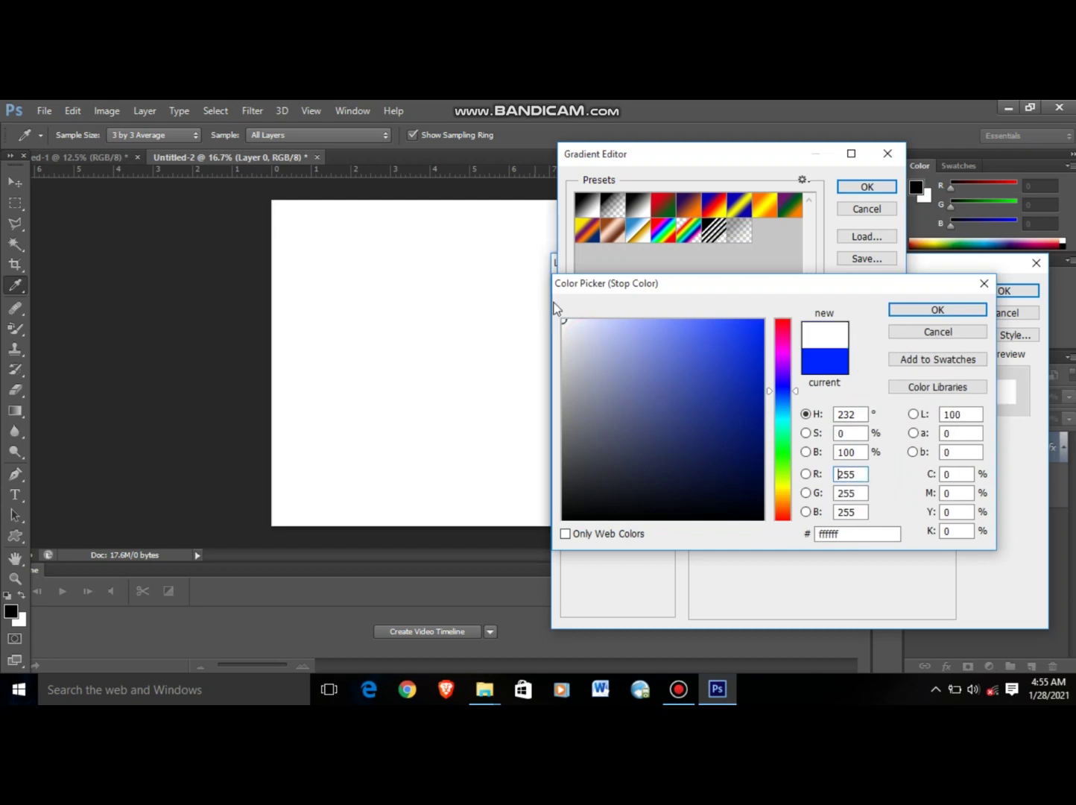
pyautogui.click(923, 311)
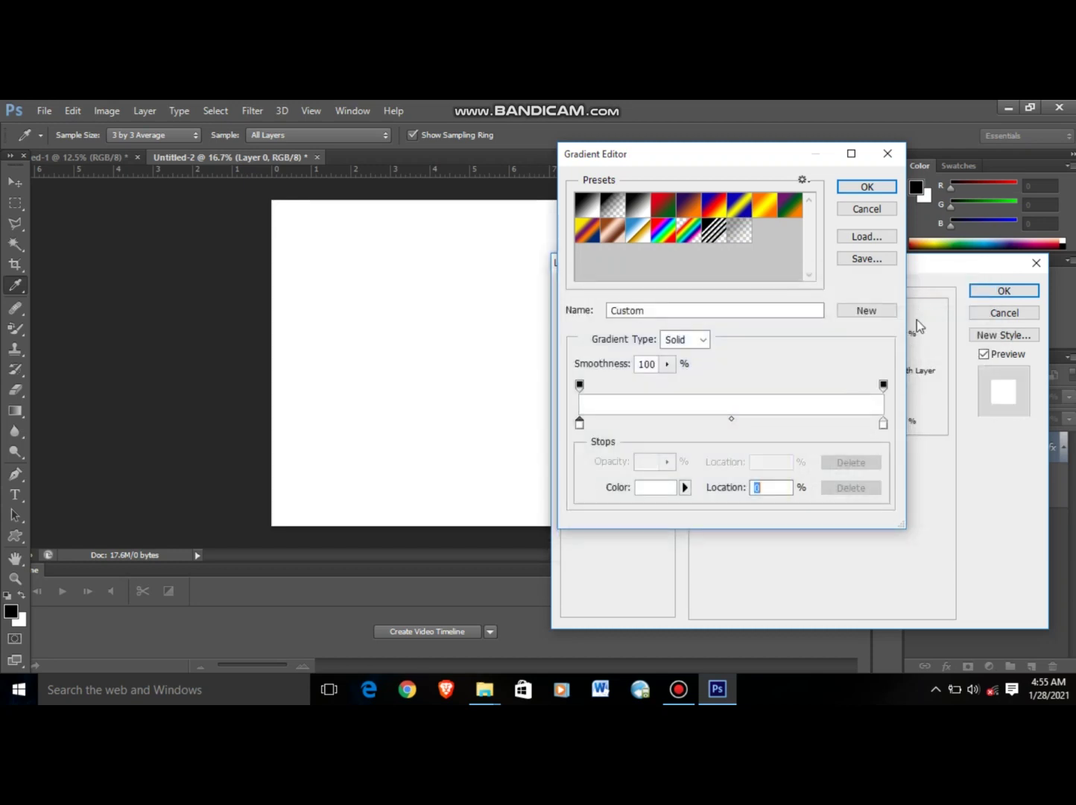
# Try blue 003cff as the gradient's ending color stop, and close the layer style settings without applying them
pyautogui.click(883, 424)
pyautogui.doubleClick(883, 424)
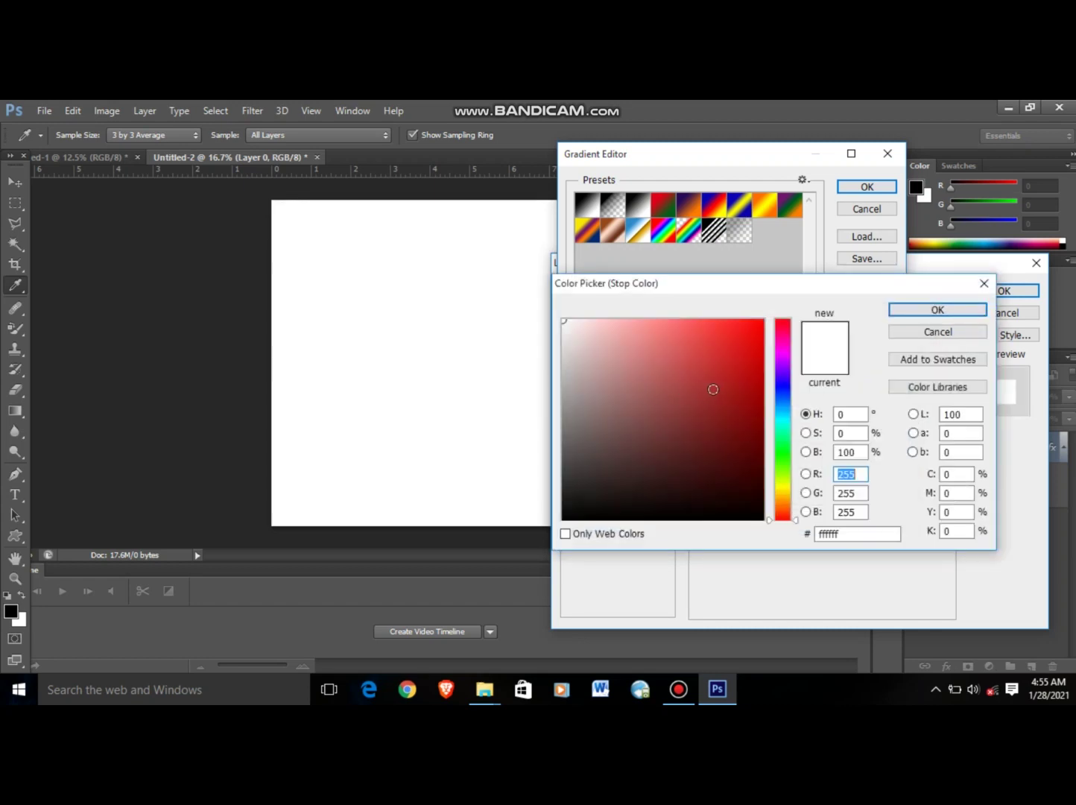
pyautogui.click(777, 393)
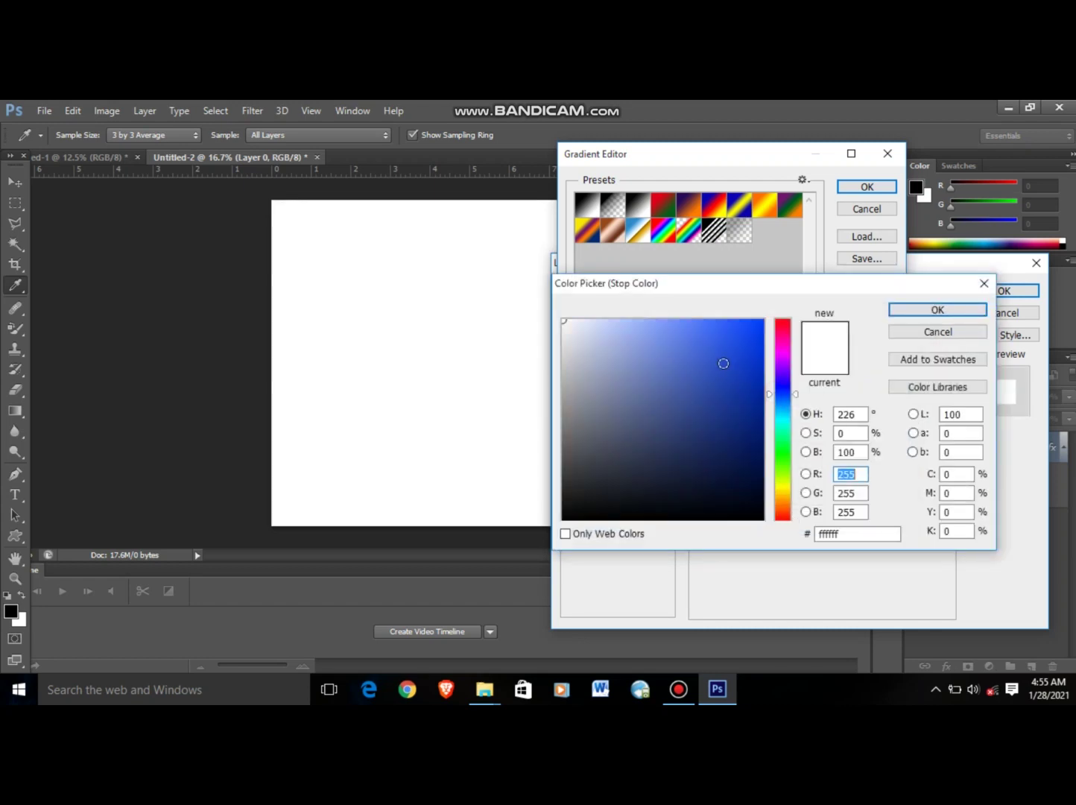
pyautogui.moveTo(723, 363); pyautogui.dragTo(763, 320)
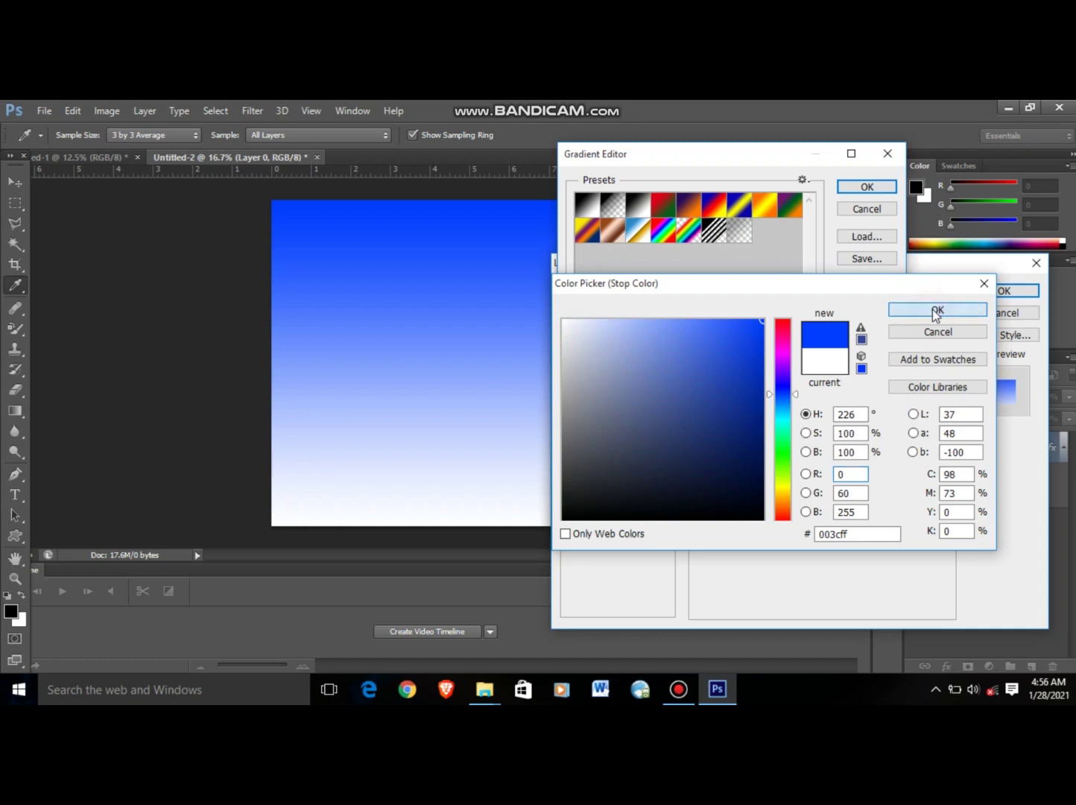
pyautogui.click(935, 311)
pyautogui.click(884, 186)
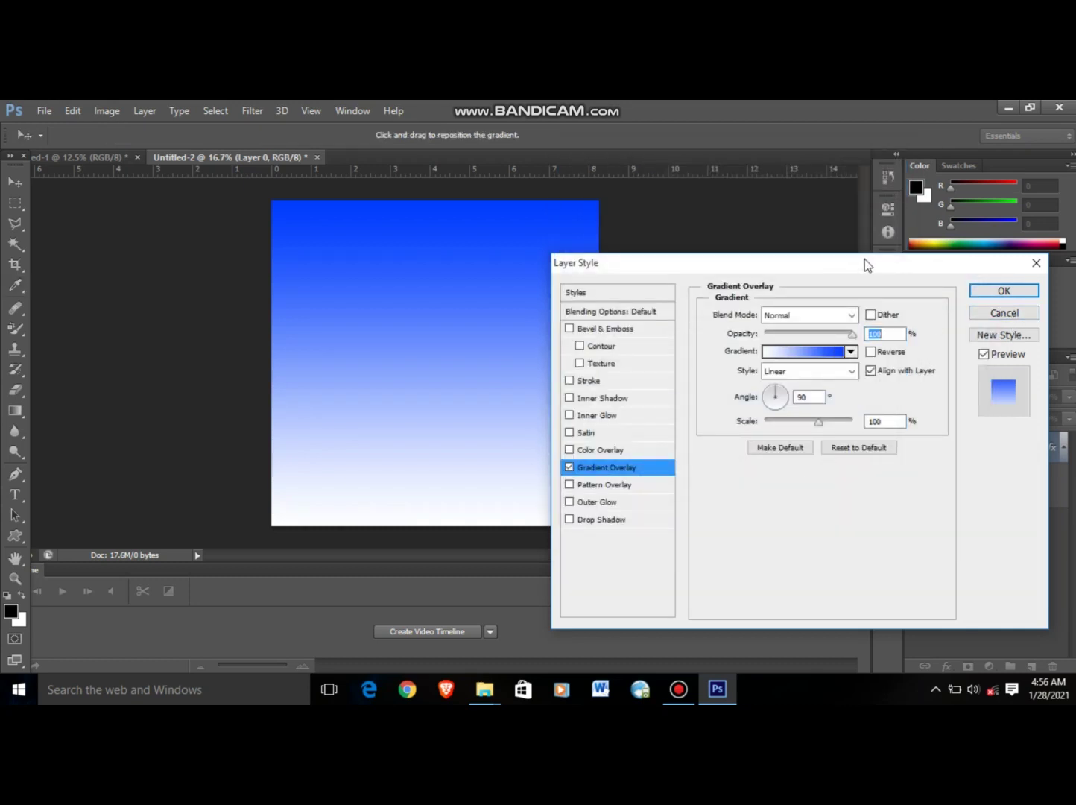
pyautogui.moveTo(864, 259); pyautogui.dragTo(884, 274)
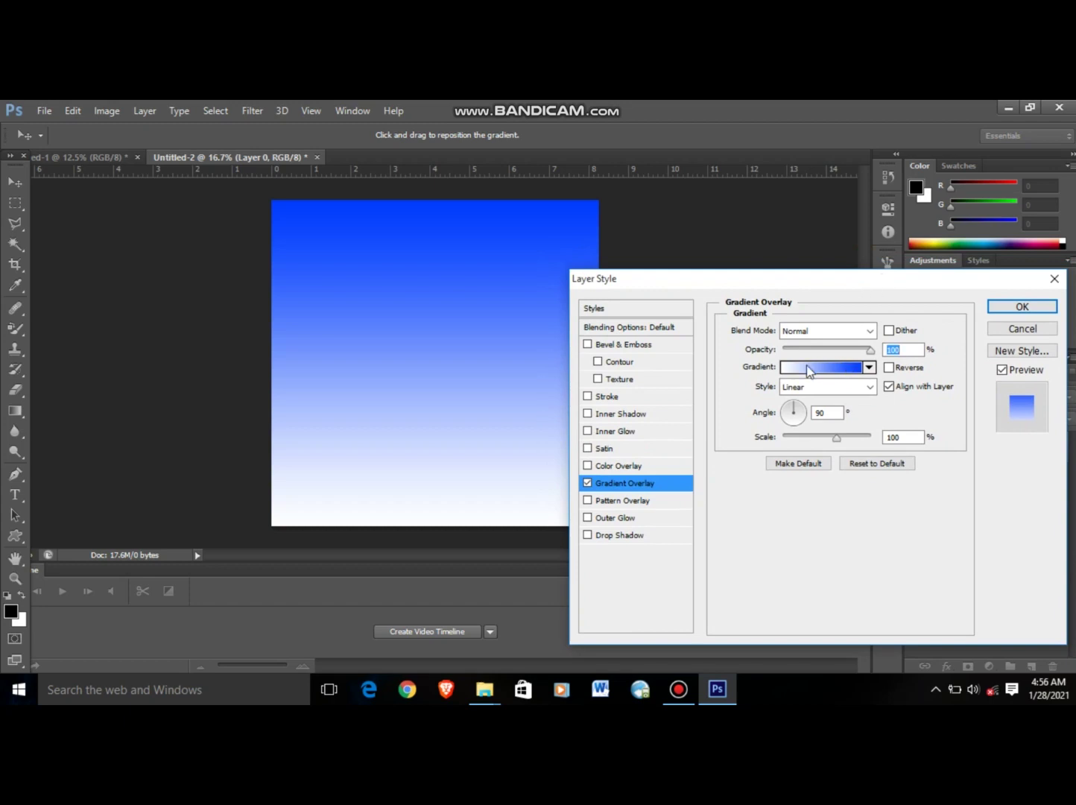
pyautogui.click(1053, 282)
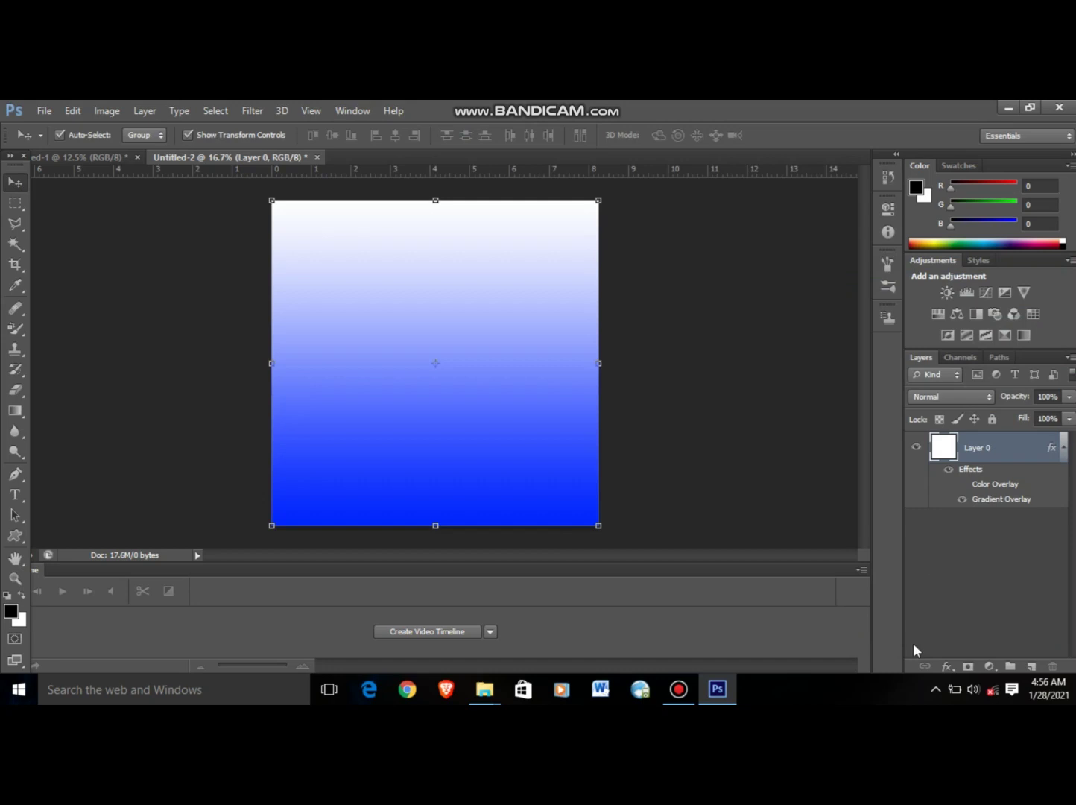
# Load the Orange, Yellow, Orange preset into Layer 0's Gradient Overlay
pyautogui.click(947, 666)
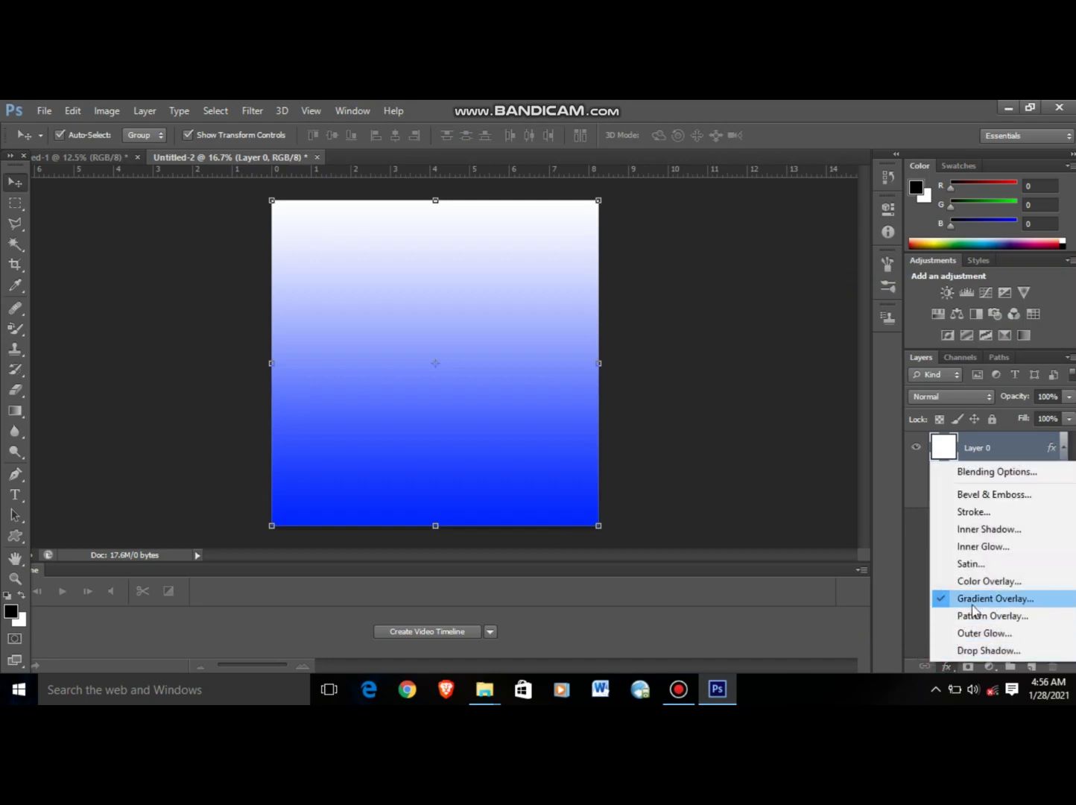
pyautogui.click(994, 599)
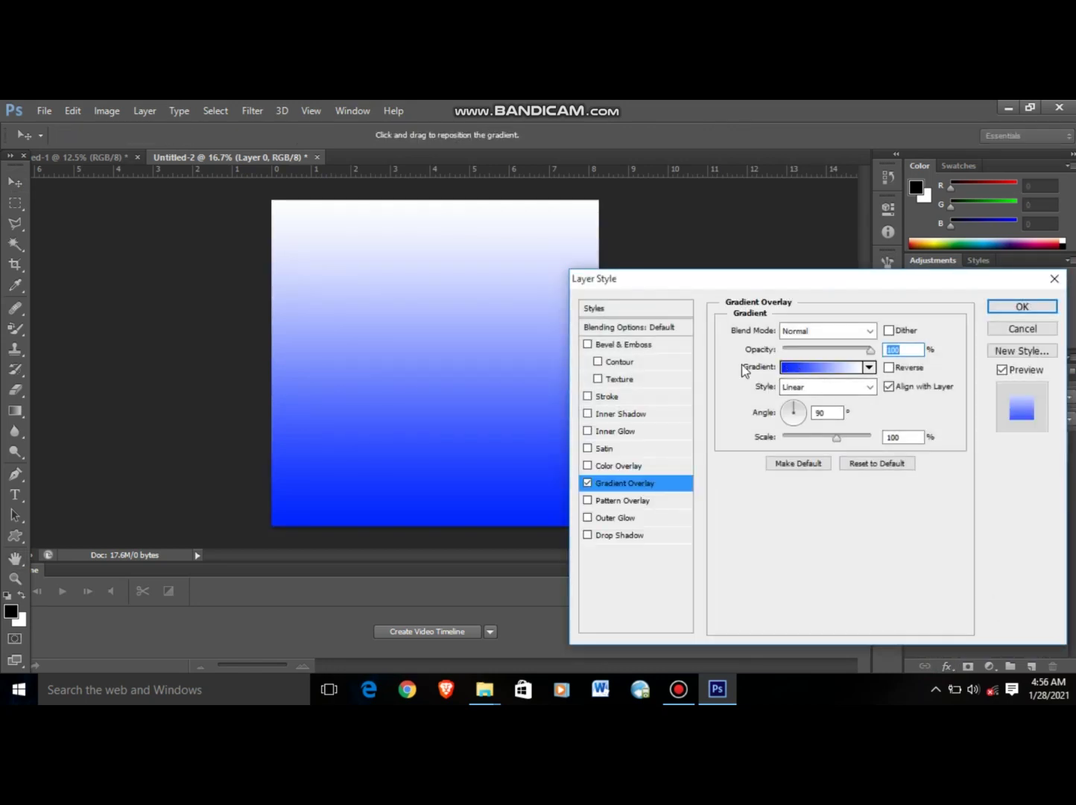
pyautogui.click(804, 367)
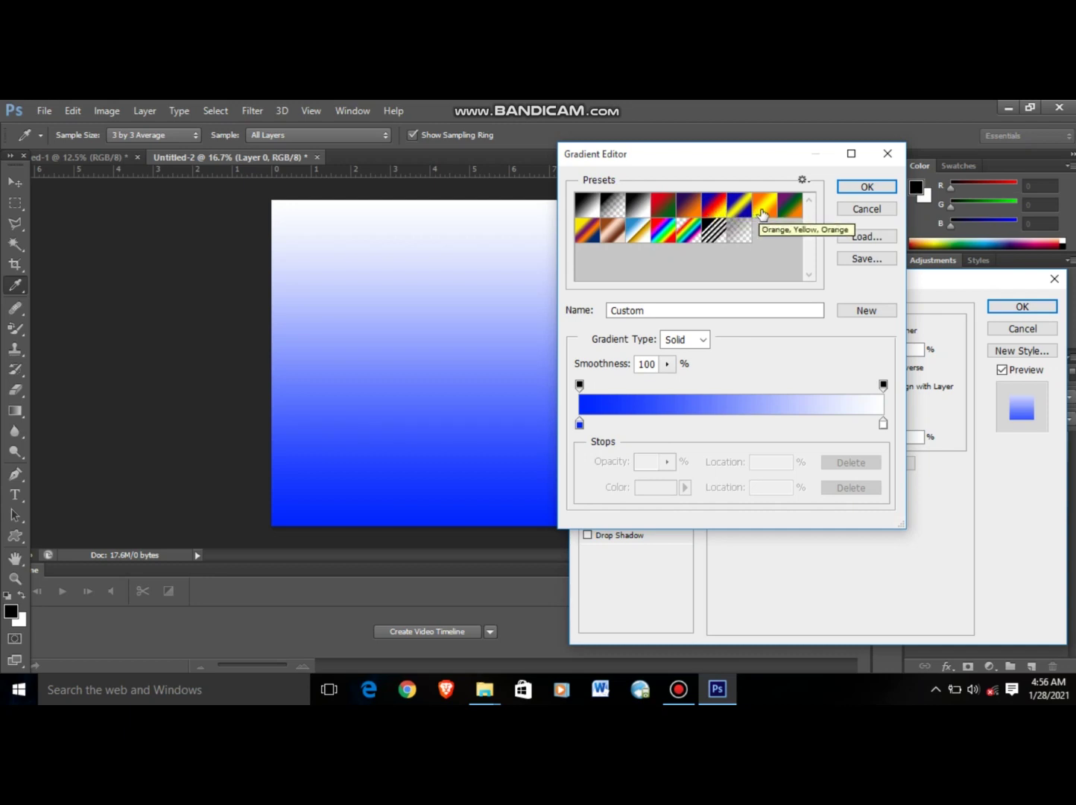
pyautogui.click(763, 212)
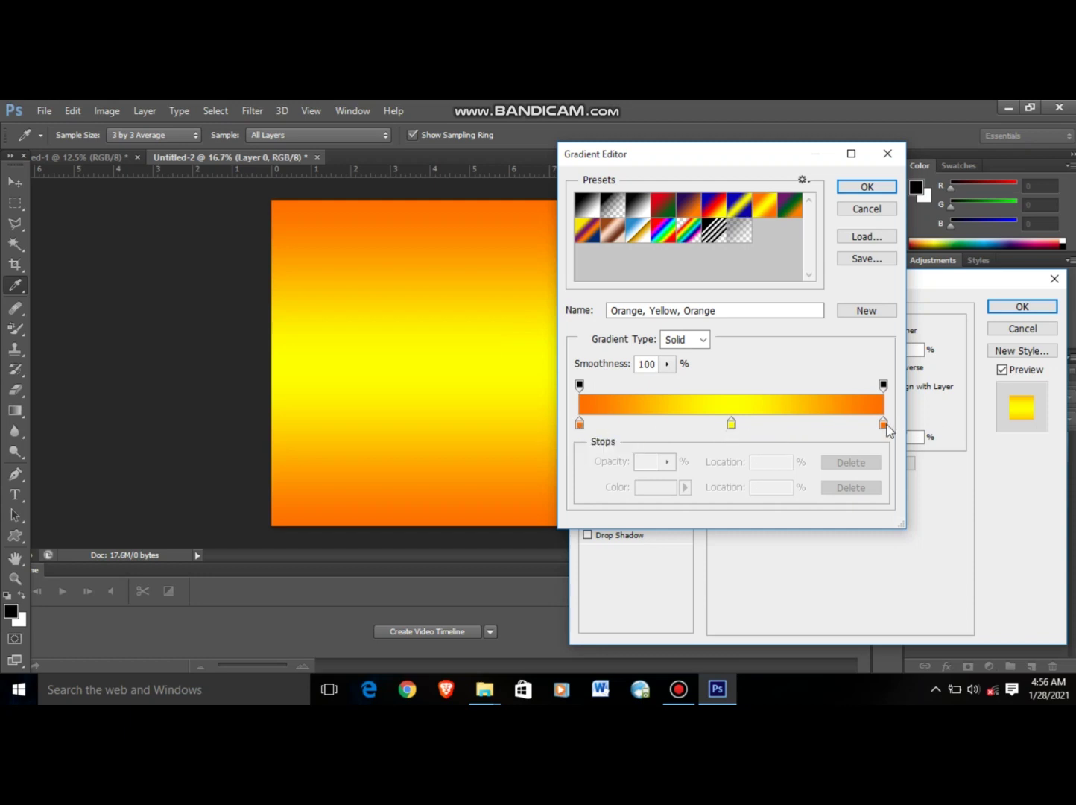
# Set the gradient's starting color stop to blue (0214ff) and its middle color stop to white (ffffff)
pyautogui.doubleClick(580, 426)
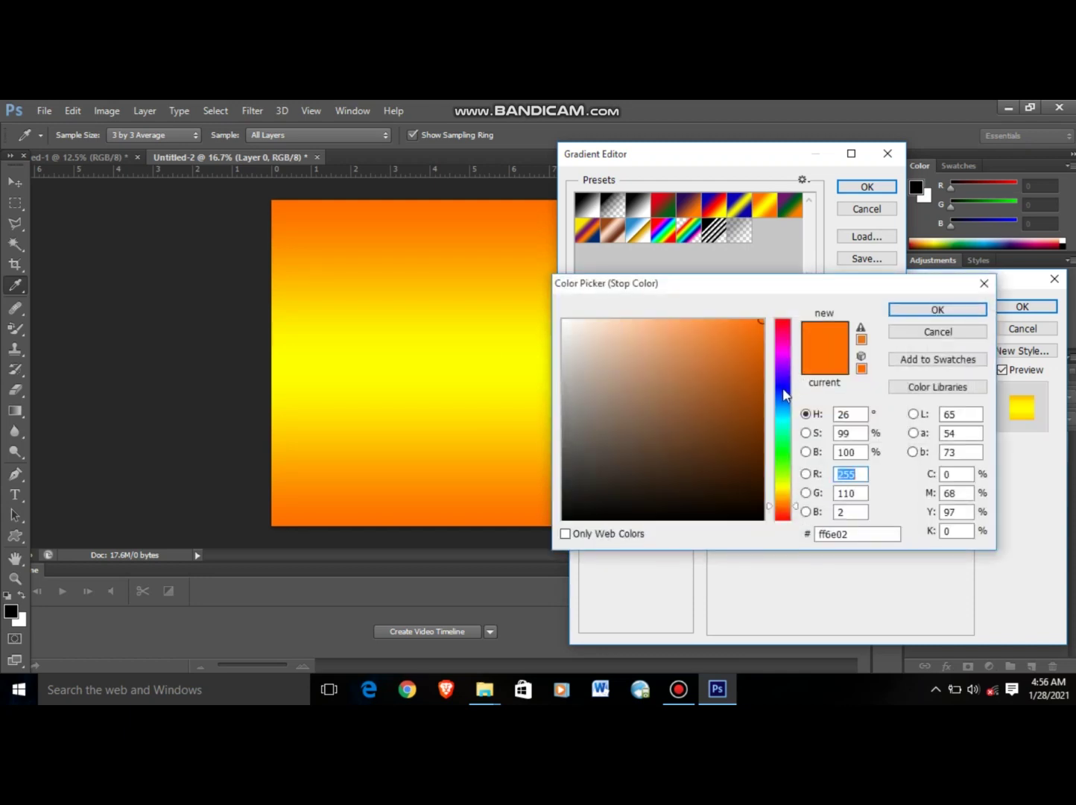
pyautogui.click(783, 389)
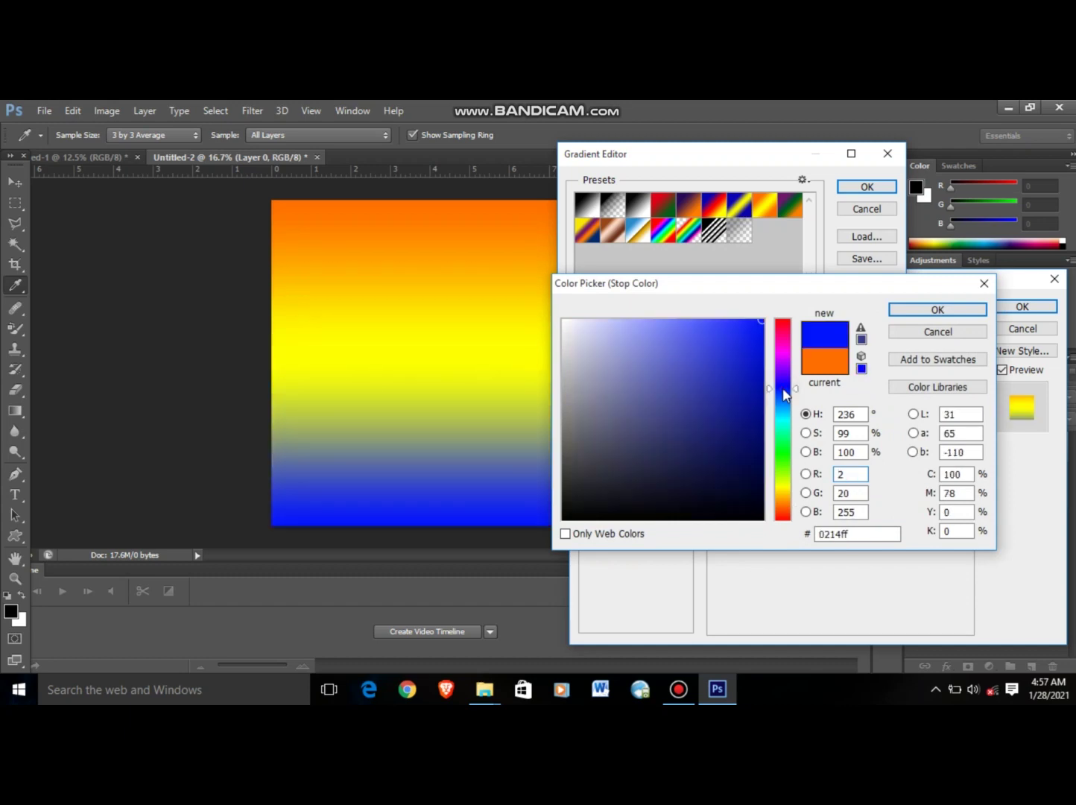
pyautogui.click(922, 312)
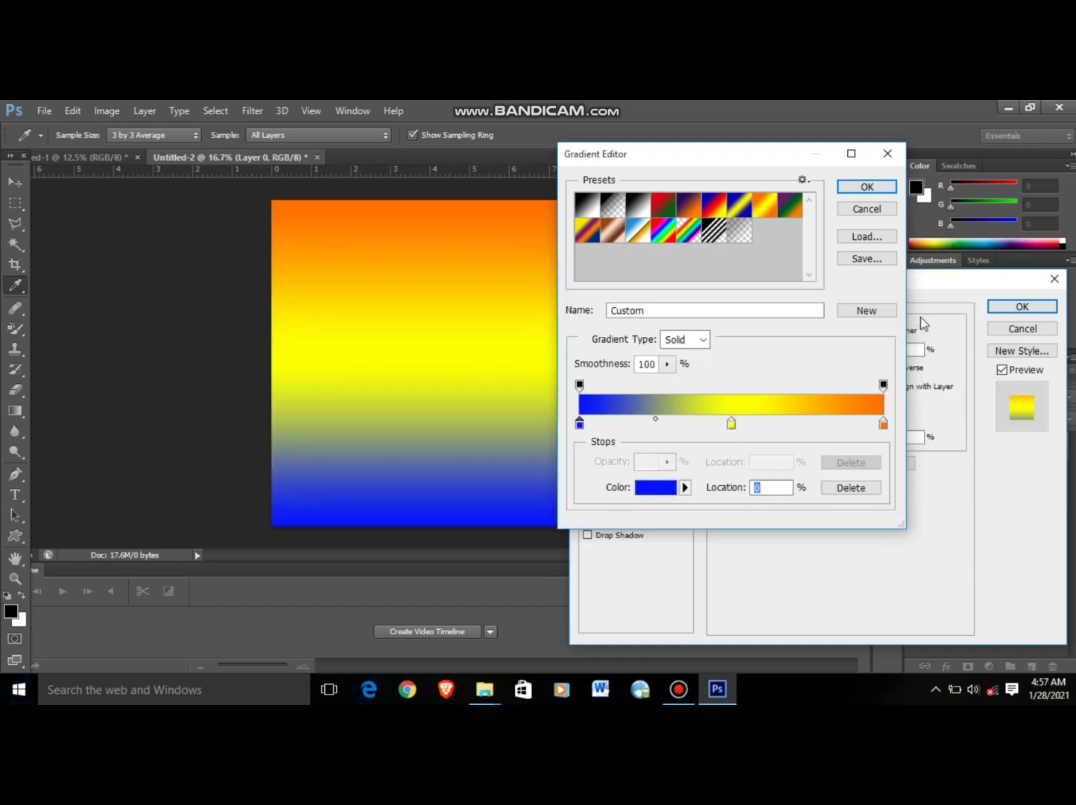
pyautogui.click(731, 424)
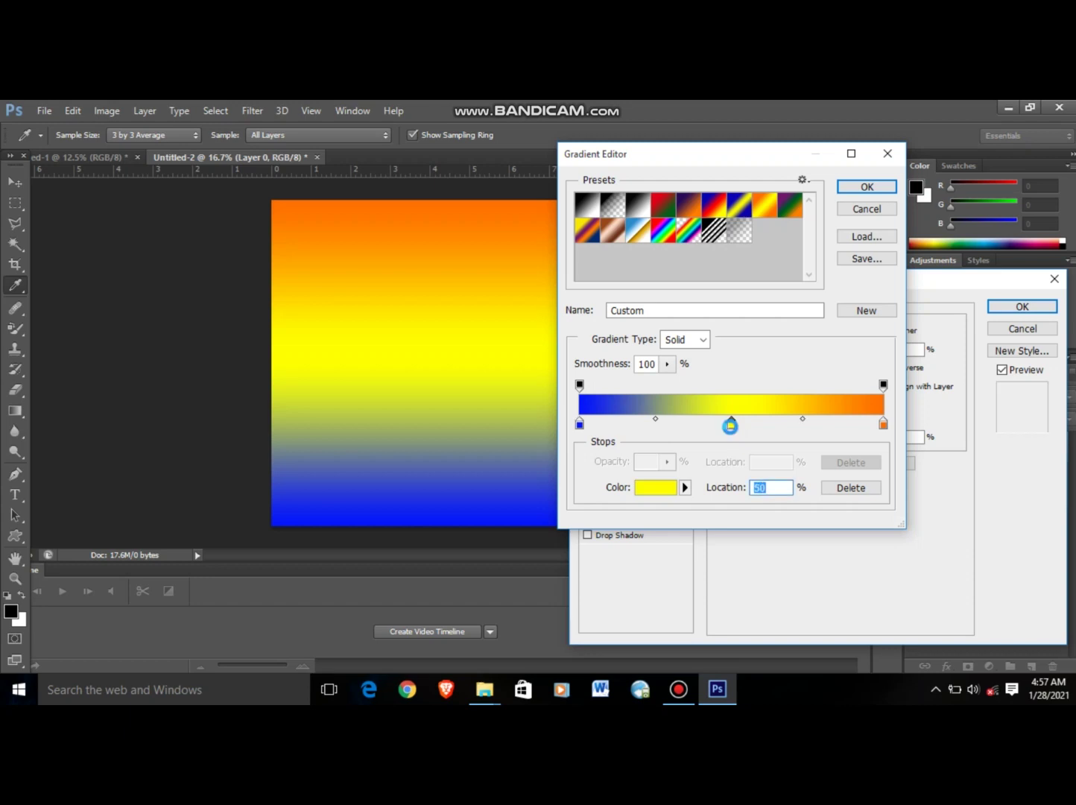
pyautogui.doubleClick(732, 425)
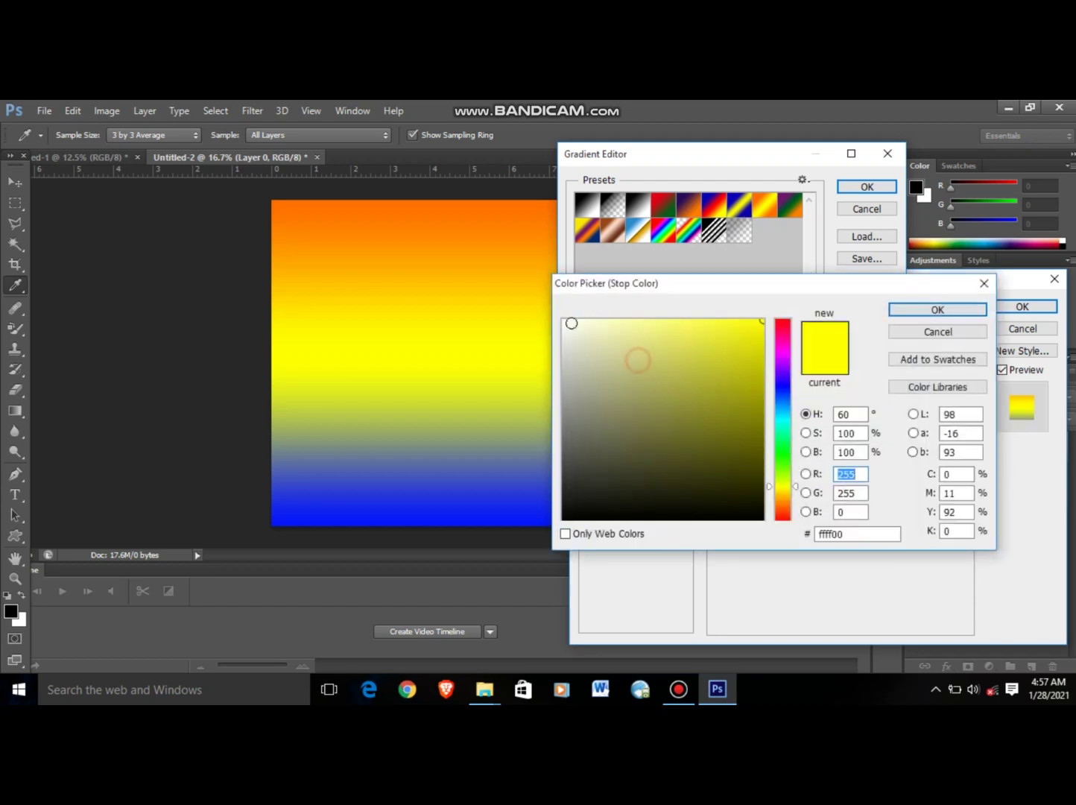
pyautogui.click(567, 321)
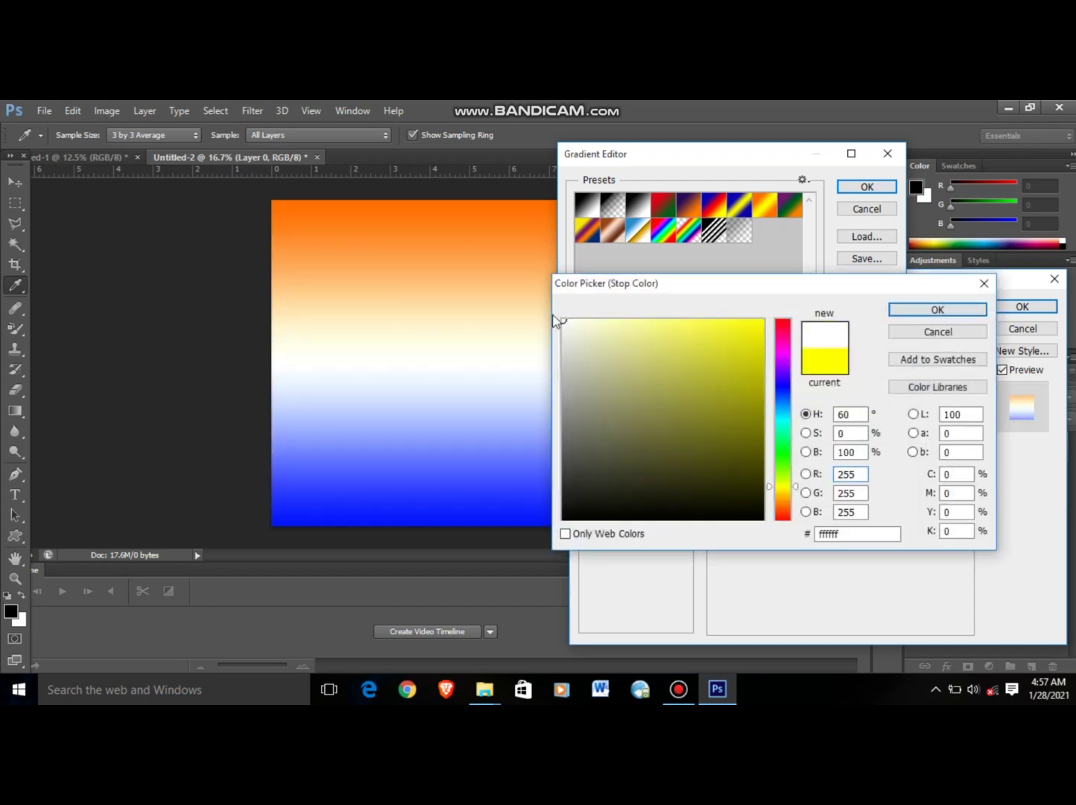
pyautogui.click(937, 309)
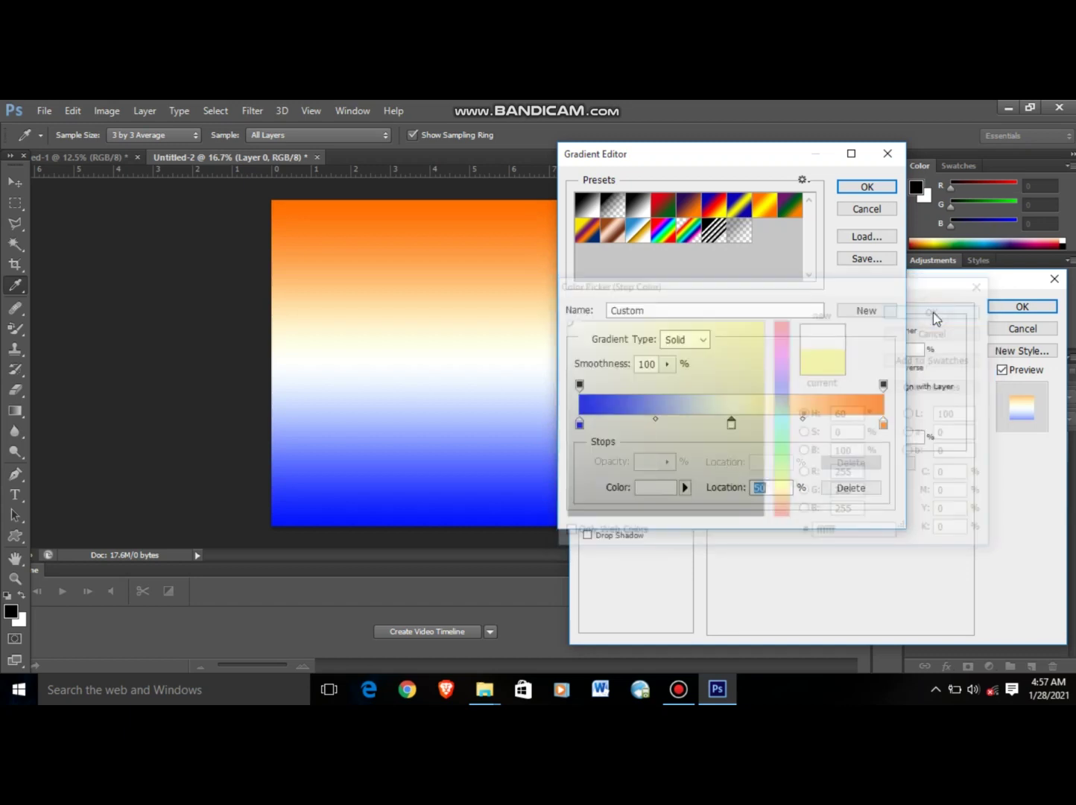
# Change the gradient's ending color stop from orange to red (f52e07)
pyautogui.doubleClick(883, 425)
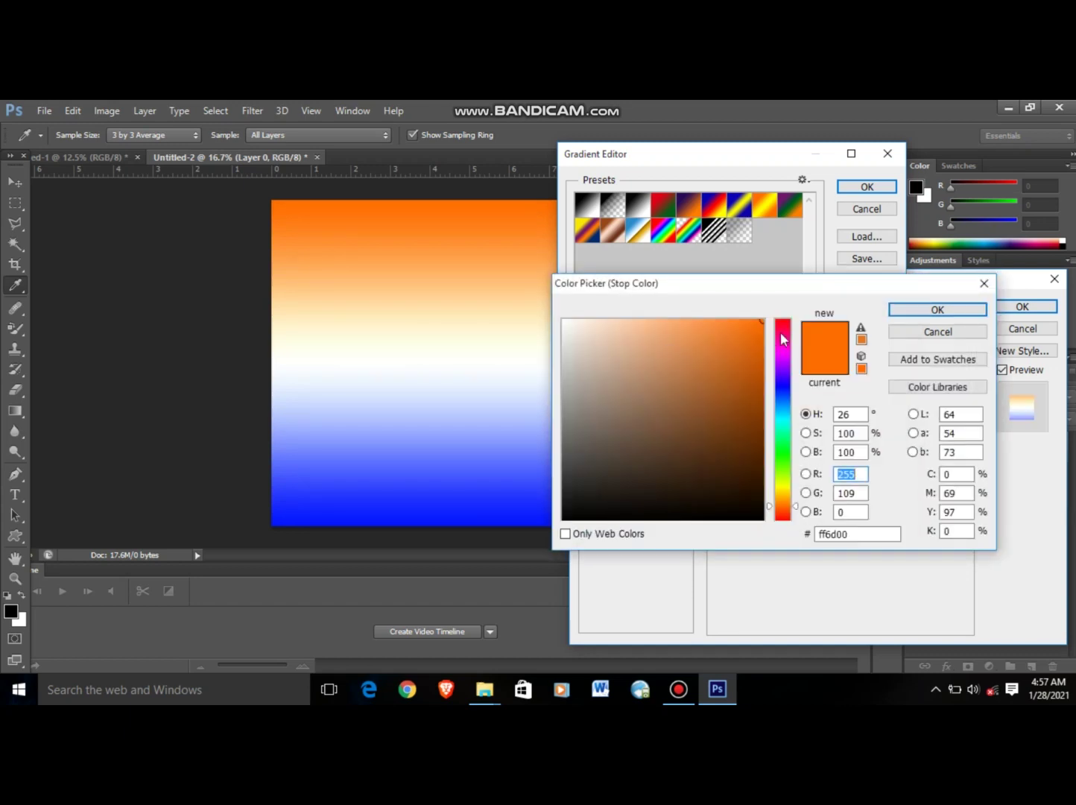
pyautogui.click(784, 326)
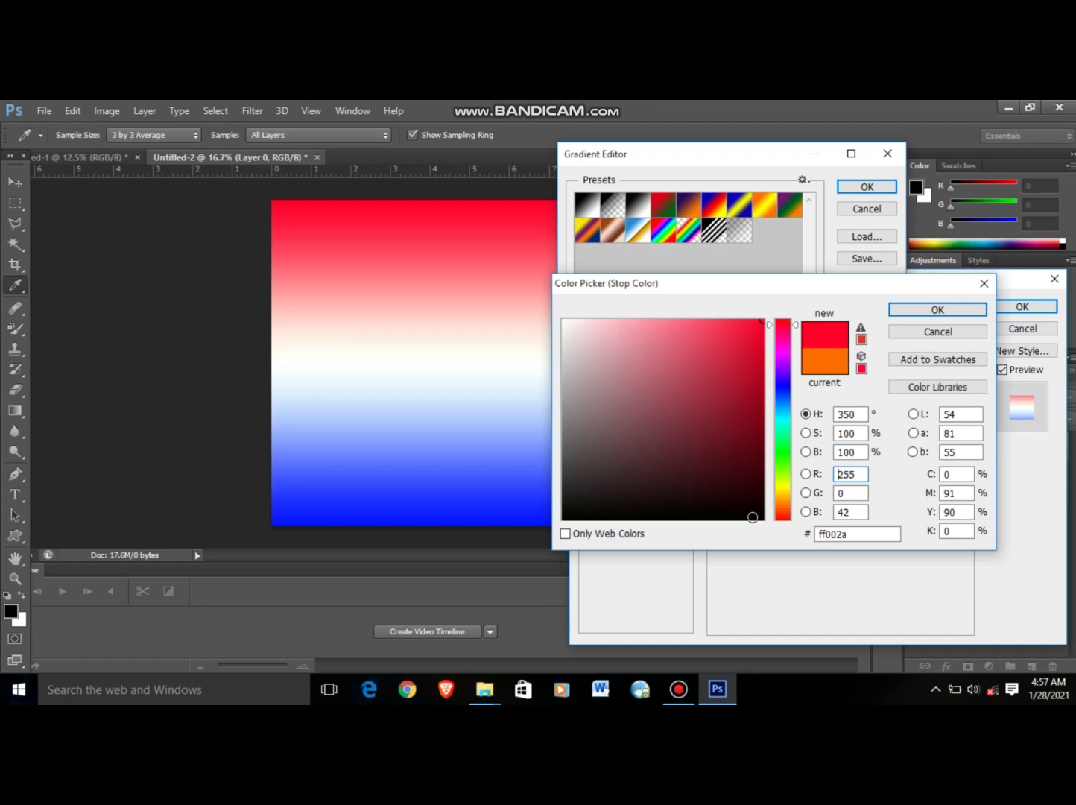
pyautogui.click(786, 524)
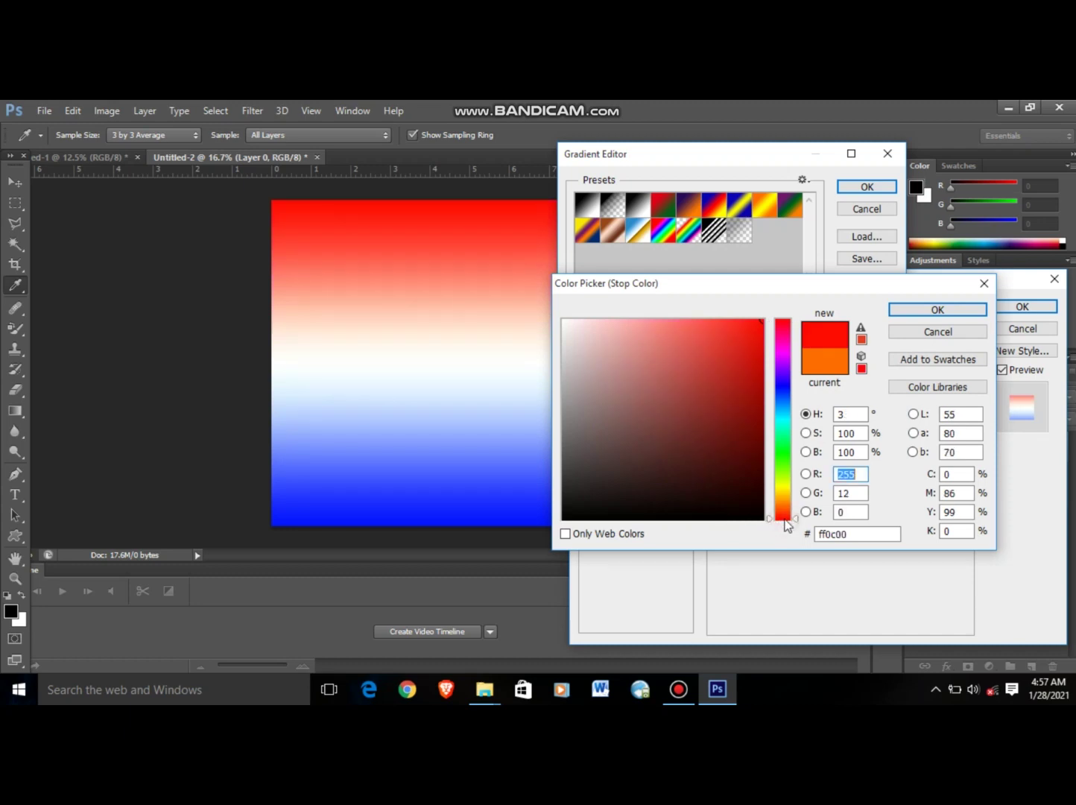
pyautogui.click(786, 520)
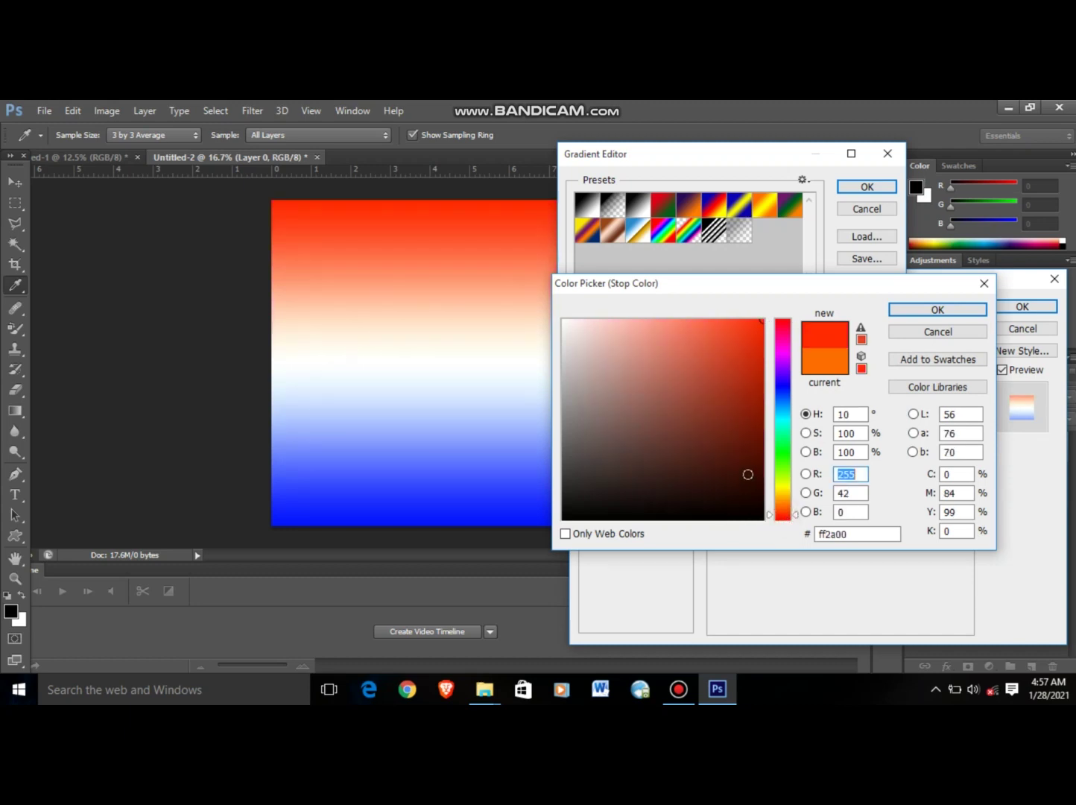
pyautogui.click(745, 402)
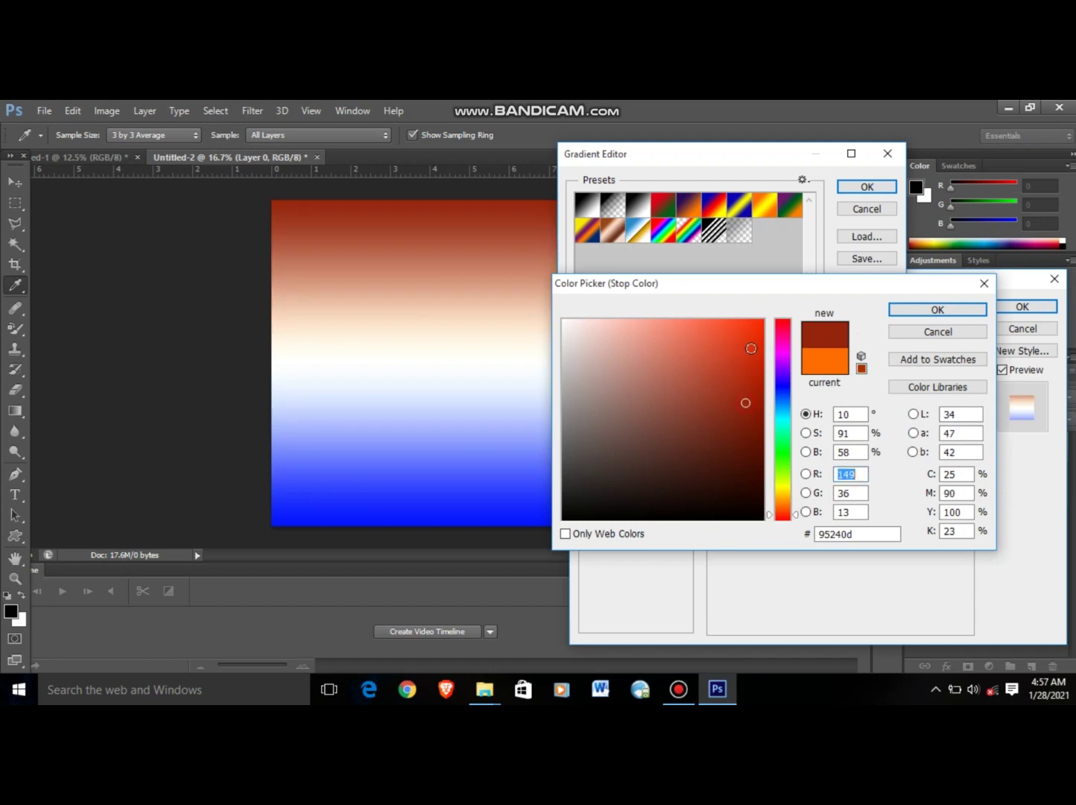
pyautogui.click(753, 354)
pyautogui.click(758, 327)
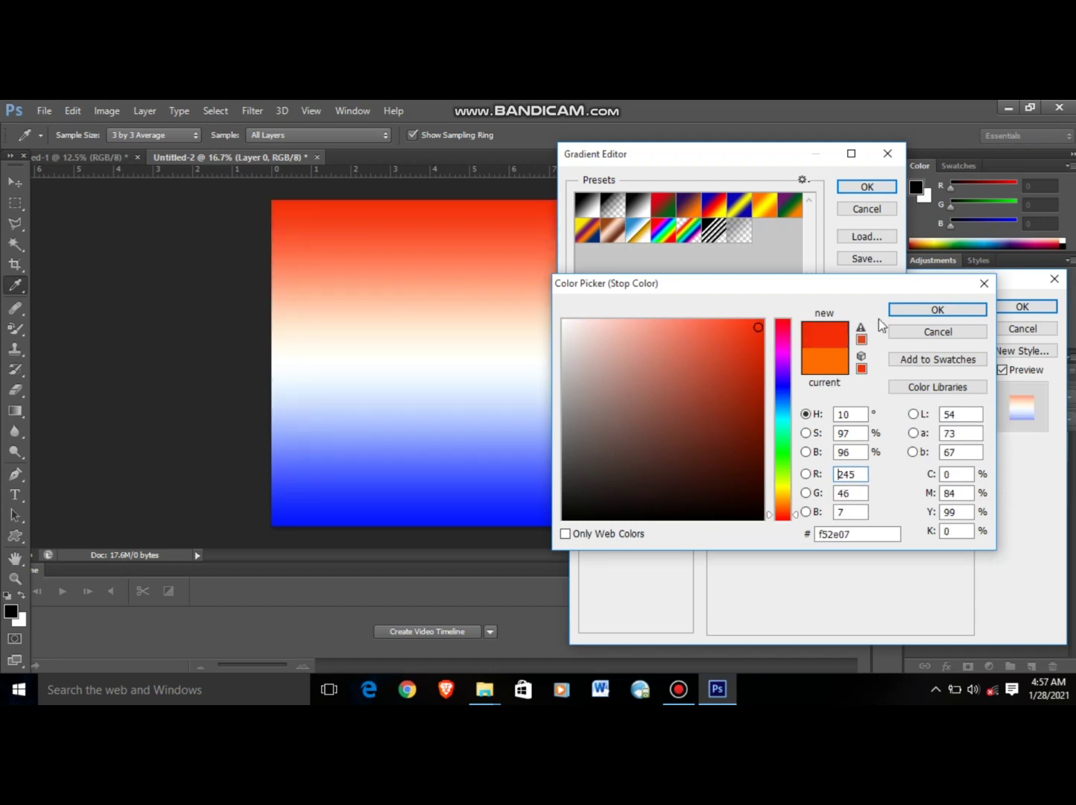
pyautogui.click(902, 313)
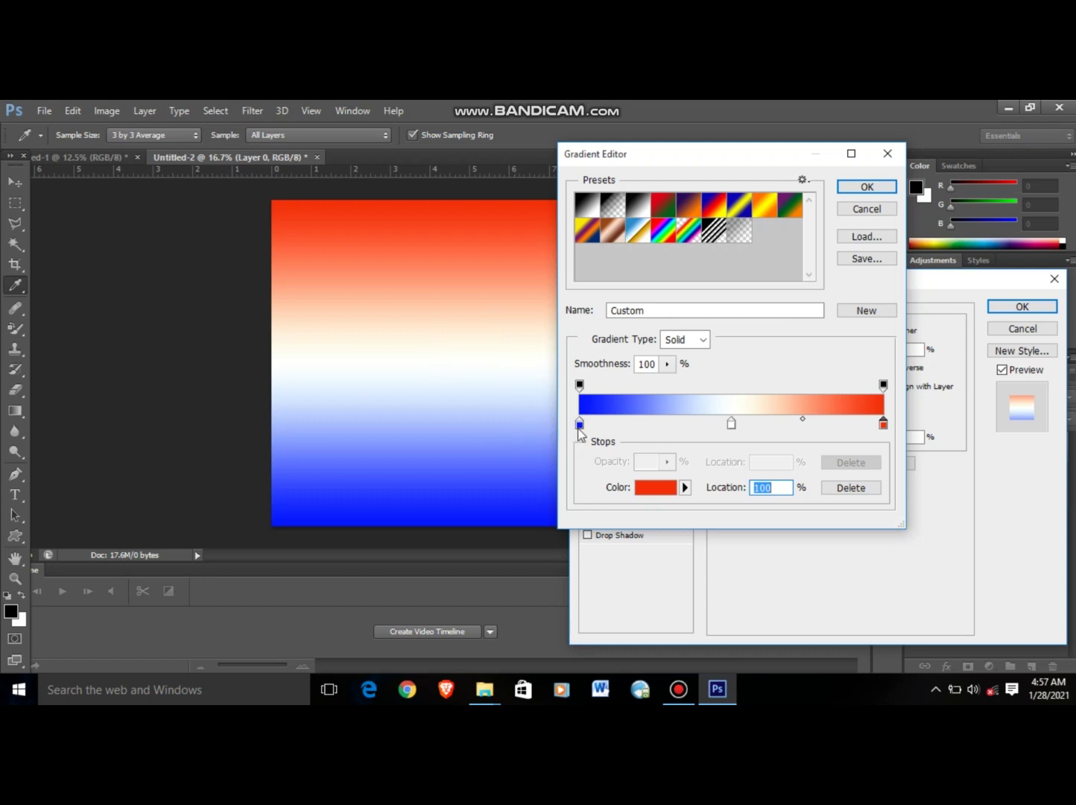
# Try the blue color stop at location 23%, then return it to 0% and keep the white middle stop at 50%
pyautogui.moveTo(580, 426); pyautogui.dragTo(648, 432)
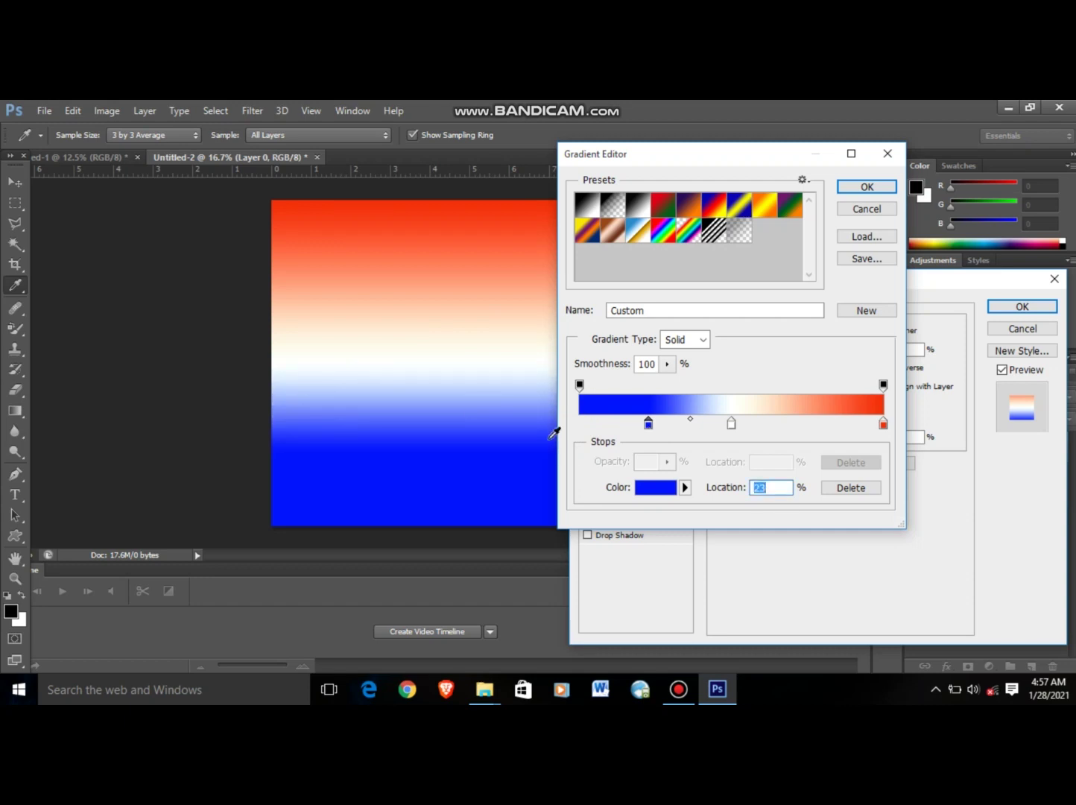
pyautogui.click(649, 426)
pyautogui.moveTo(648, 430); pyautogui.dragTo(577, 425)
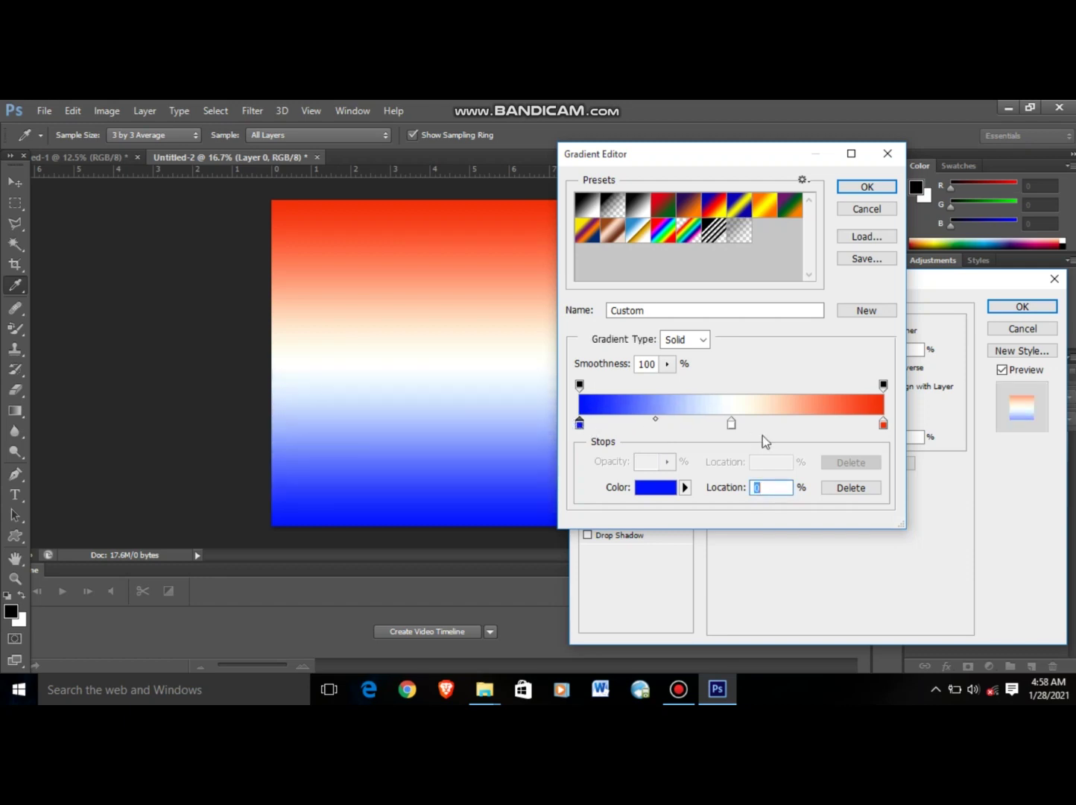
pyautogui.moveTo(732, 427)
pyautogui.mouseDown()
pyautogui.moveTo(690, 424)
pyautogui.moveTo(730, 425)
pyautogui.mouseUp()
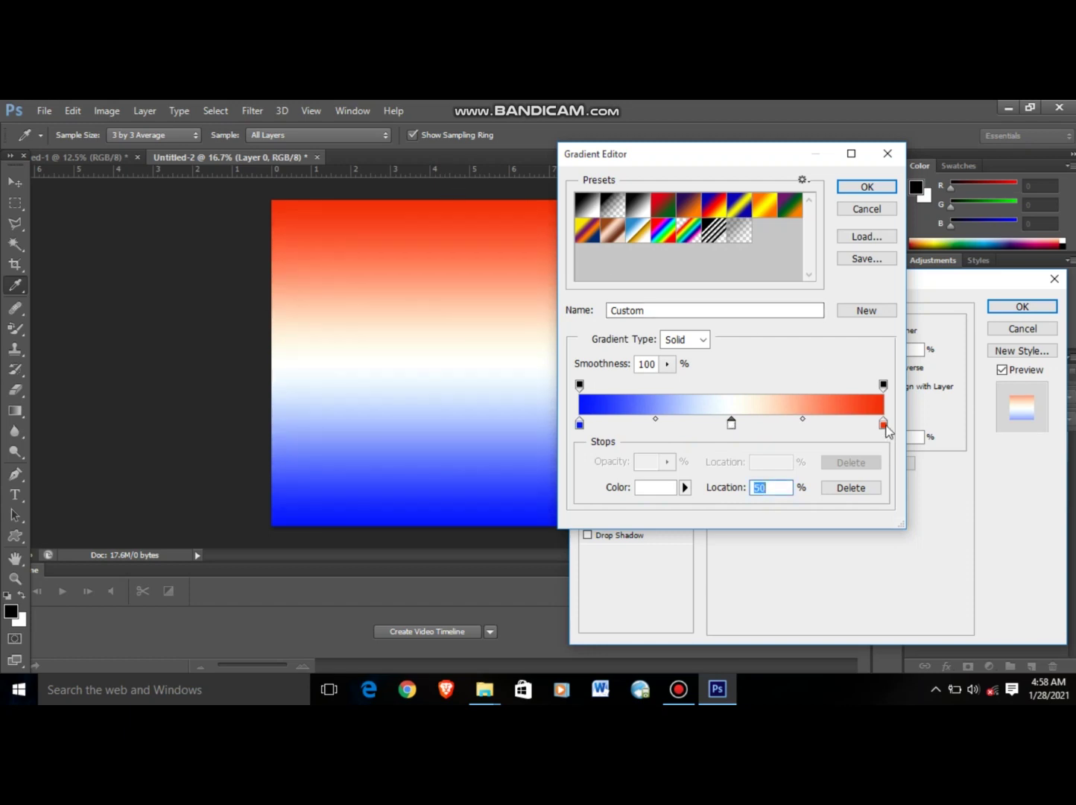
# Move the red color stop to location 94%, apply the Gradient Overlay to Layer 0, and deselect the layer
pyautogui.moveTo(886, 429); pyautogui.dragTo(864, 427)
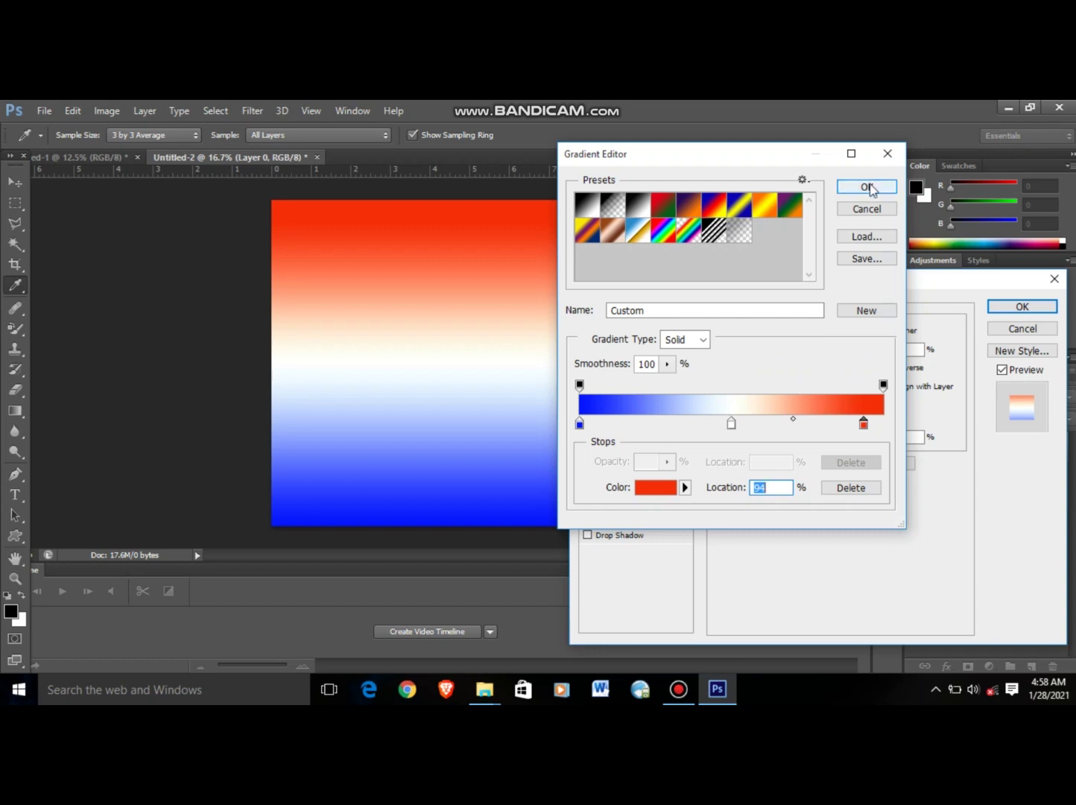
pyautogui.click(868, 187)
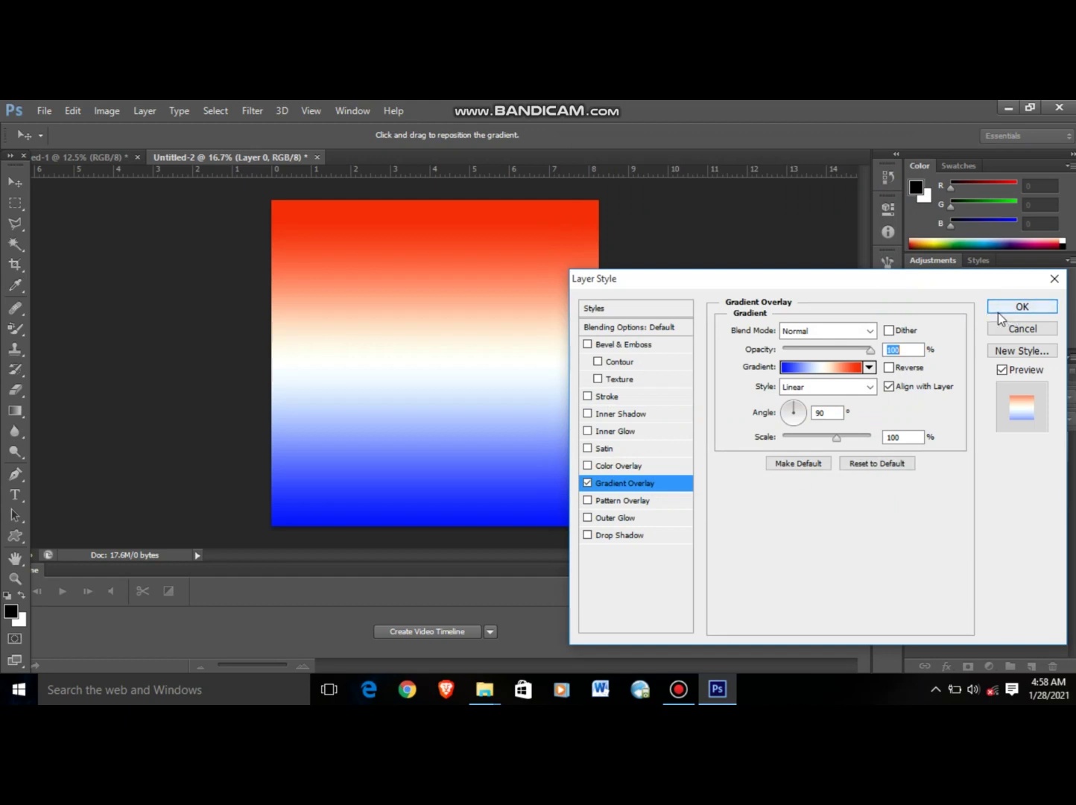
pyautogui.click(1018, 309)
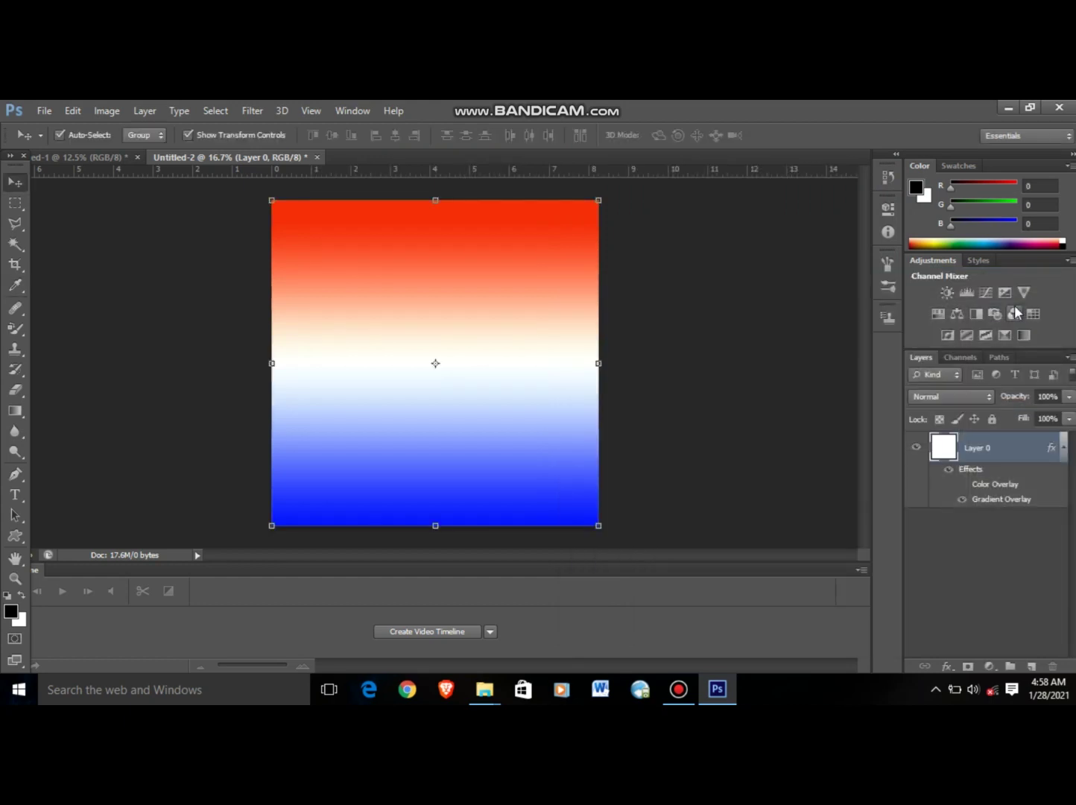
pyautogui.click(787, 322)
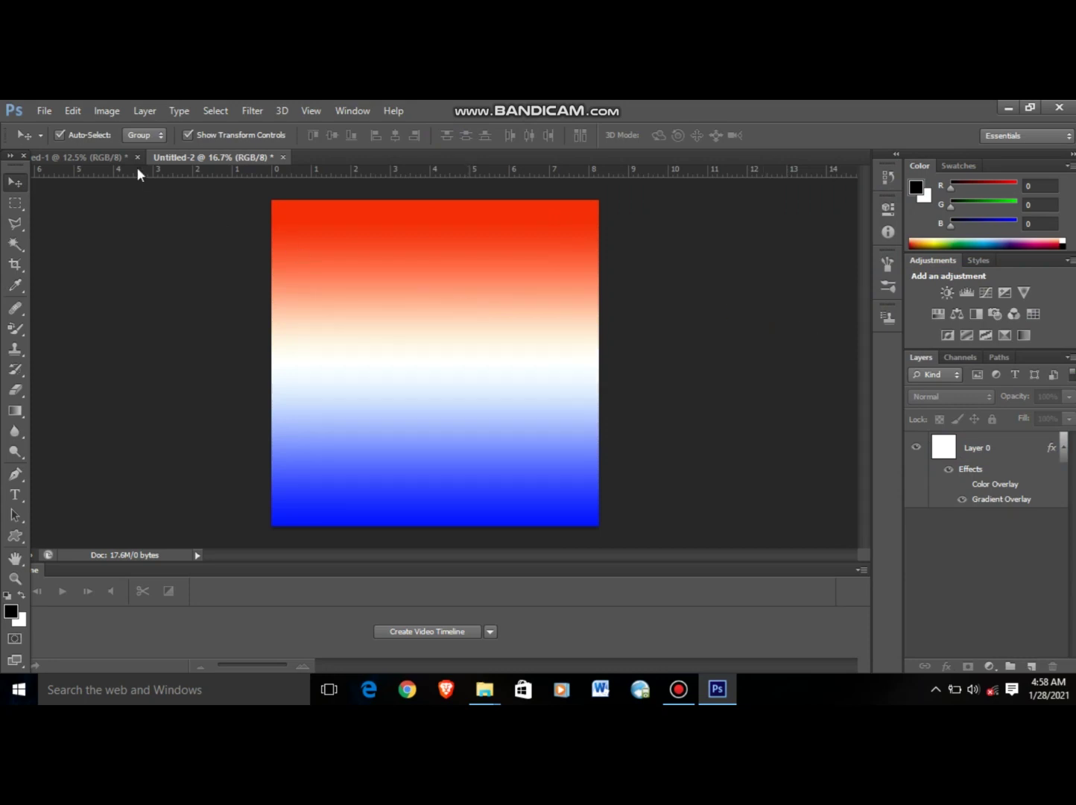
# Switch to the other open document, turn off Layer 0's Gradient Overlay, and deselect the layer
pyautogui.click(114, 158)
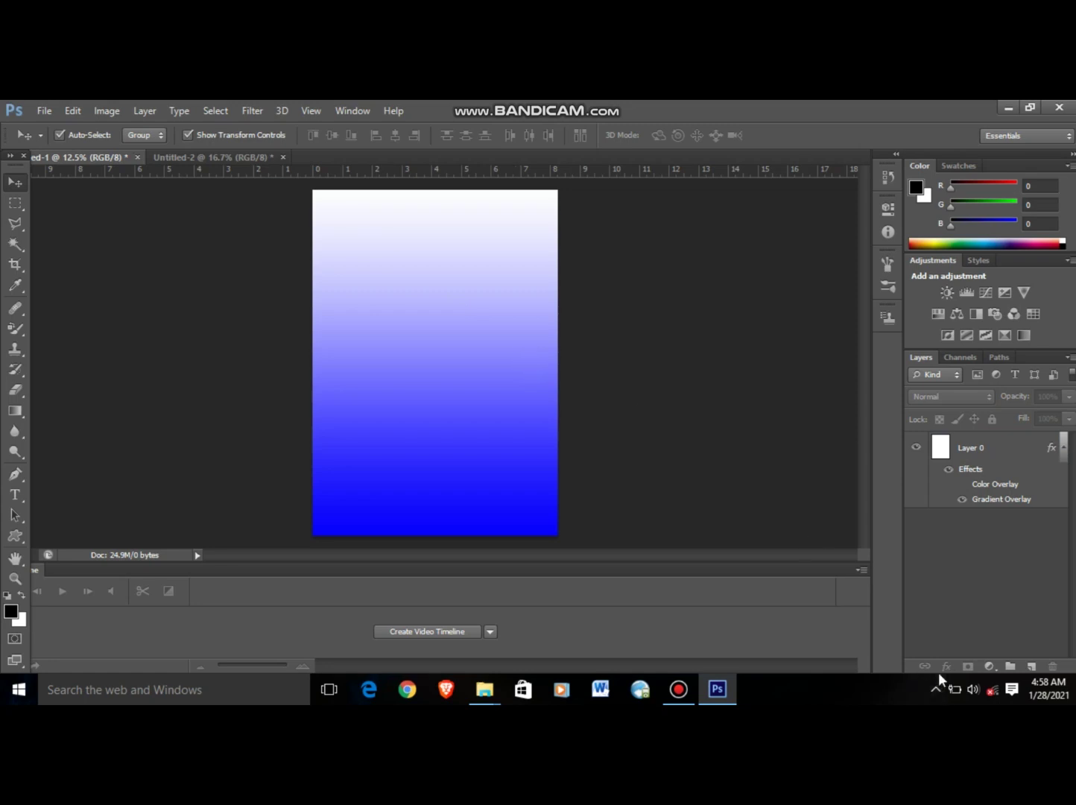
pyautogui.click(513, 441)
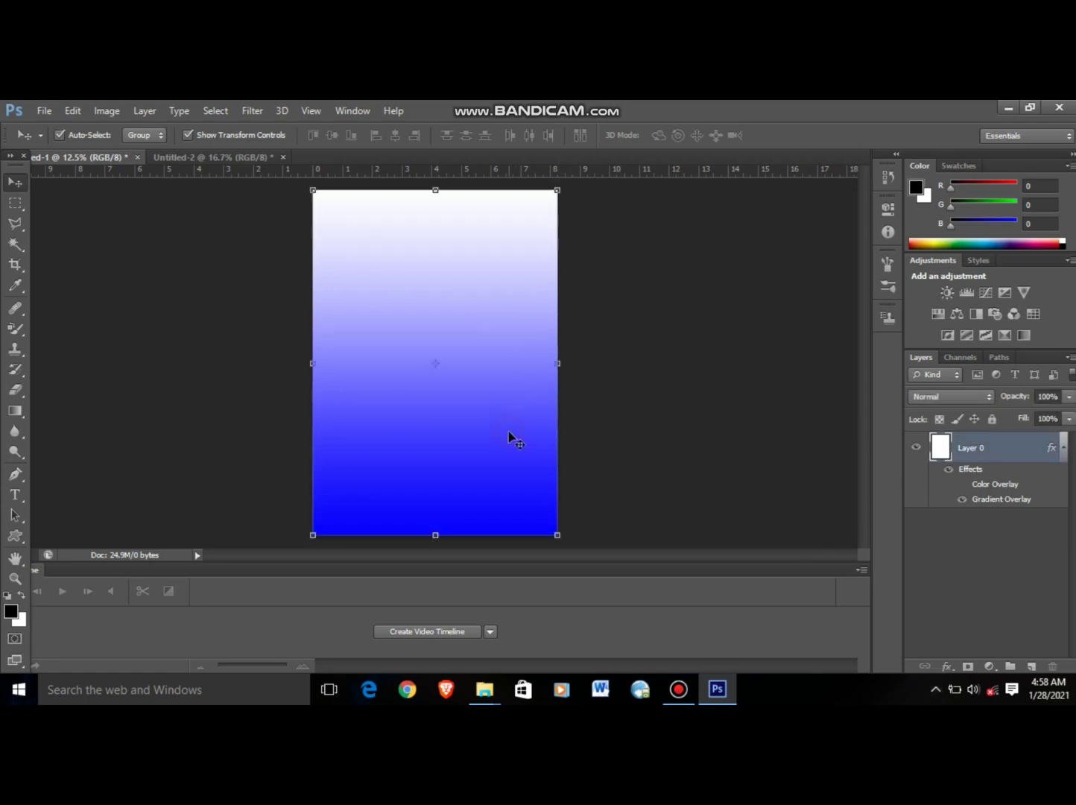
pyautogui.click(948, 666)
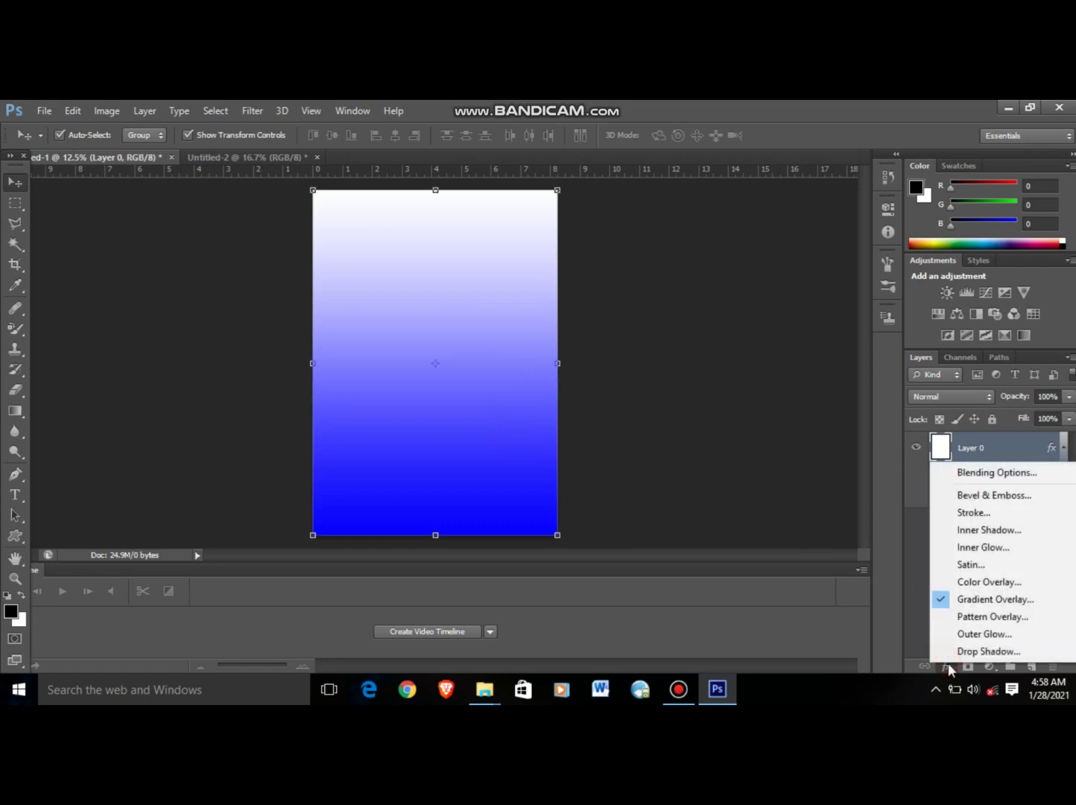
pyautogui.click(942, 599)
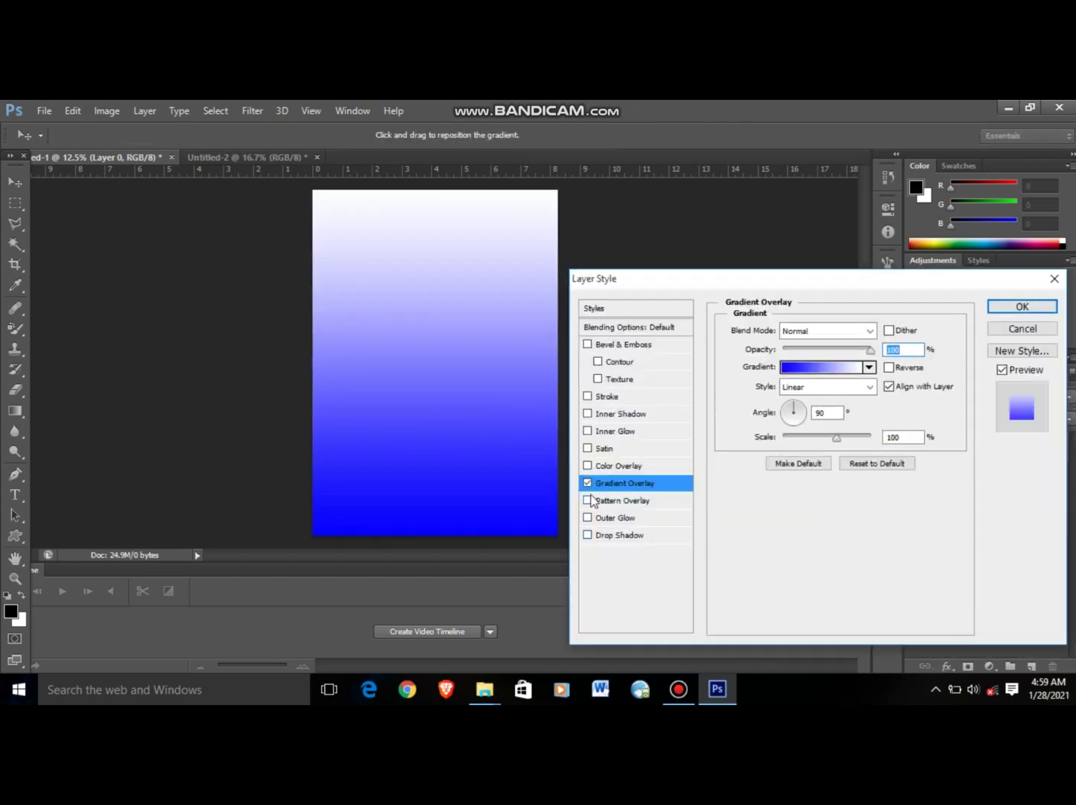
pyautogui.click(589, 486)
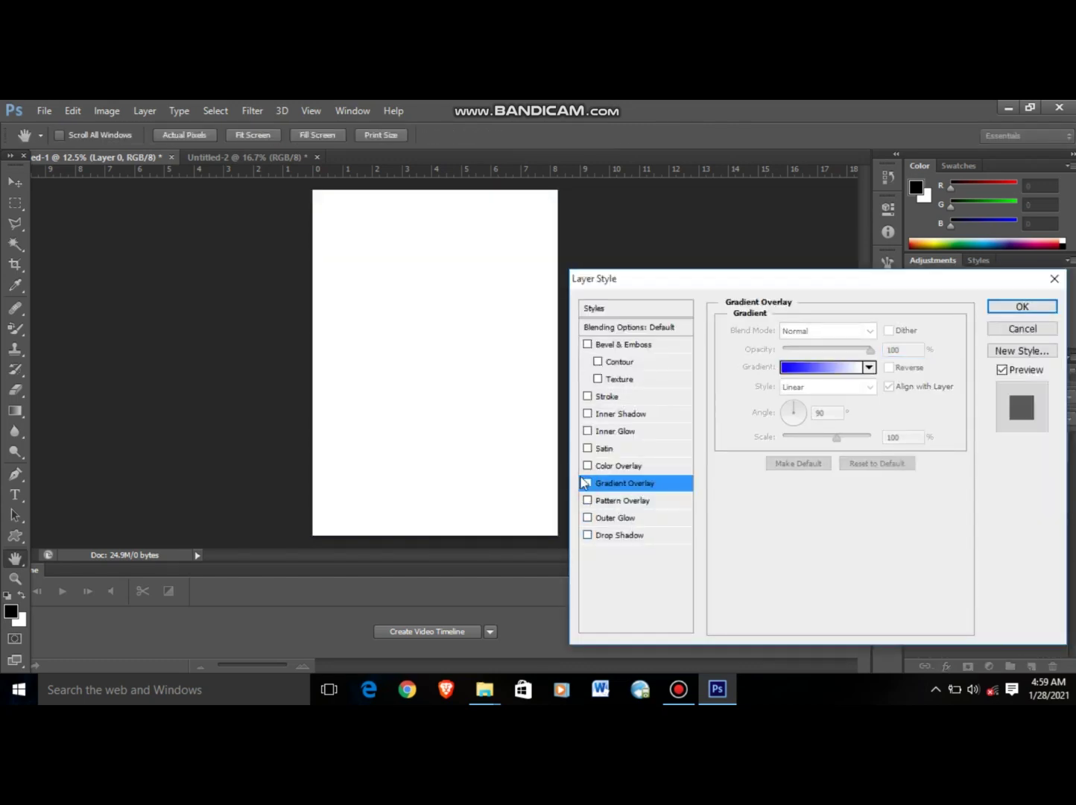
pyautogui.click(1040, 306)
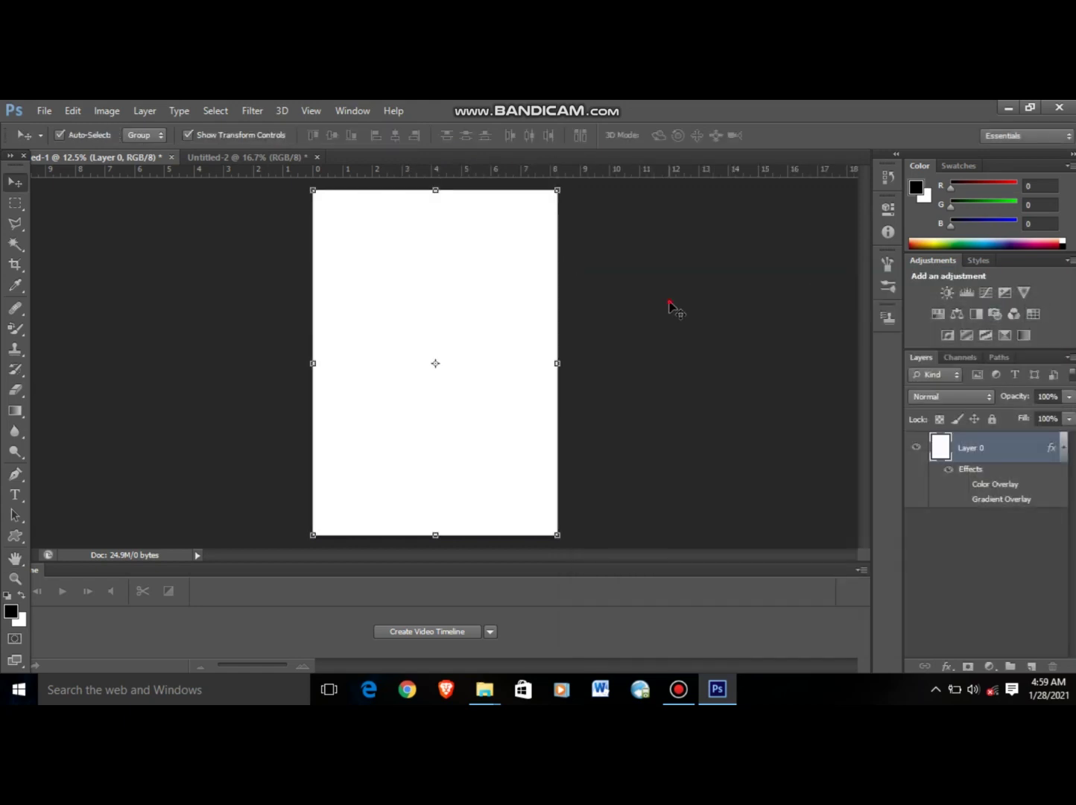
pyautogui.click(670, 302)
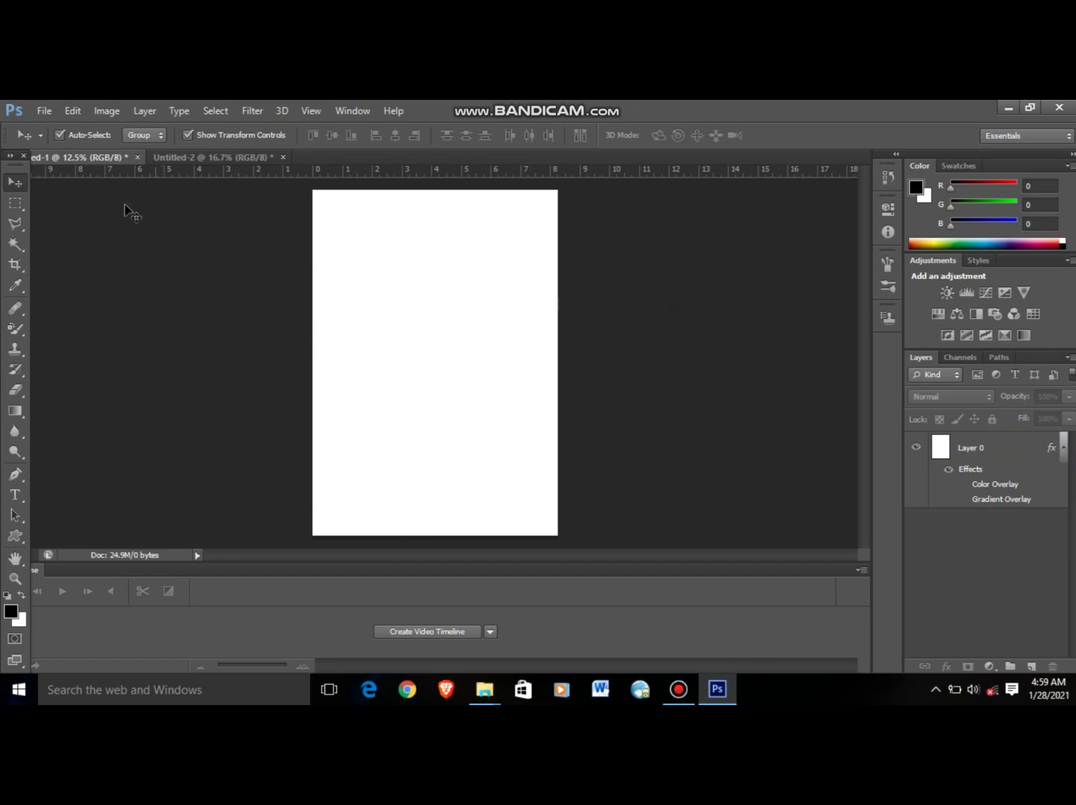
# Place the U-3 photo from the Saved Pictures folder into the white document
pyautogui.click(50, 109)
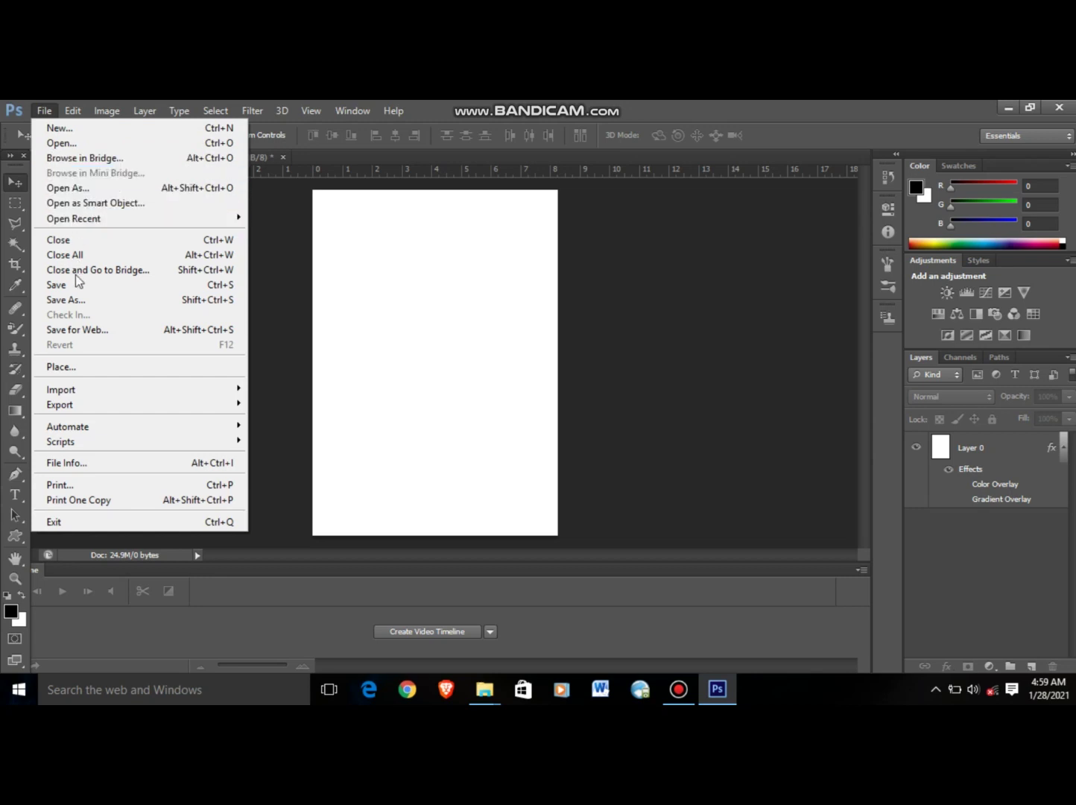
pyautogui.click(98, 368)
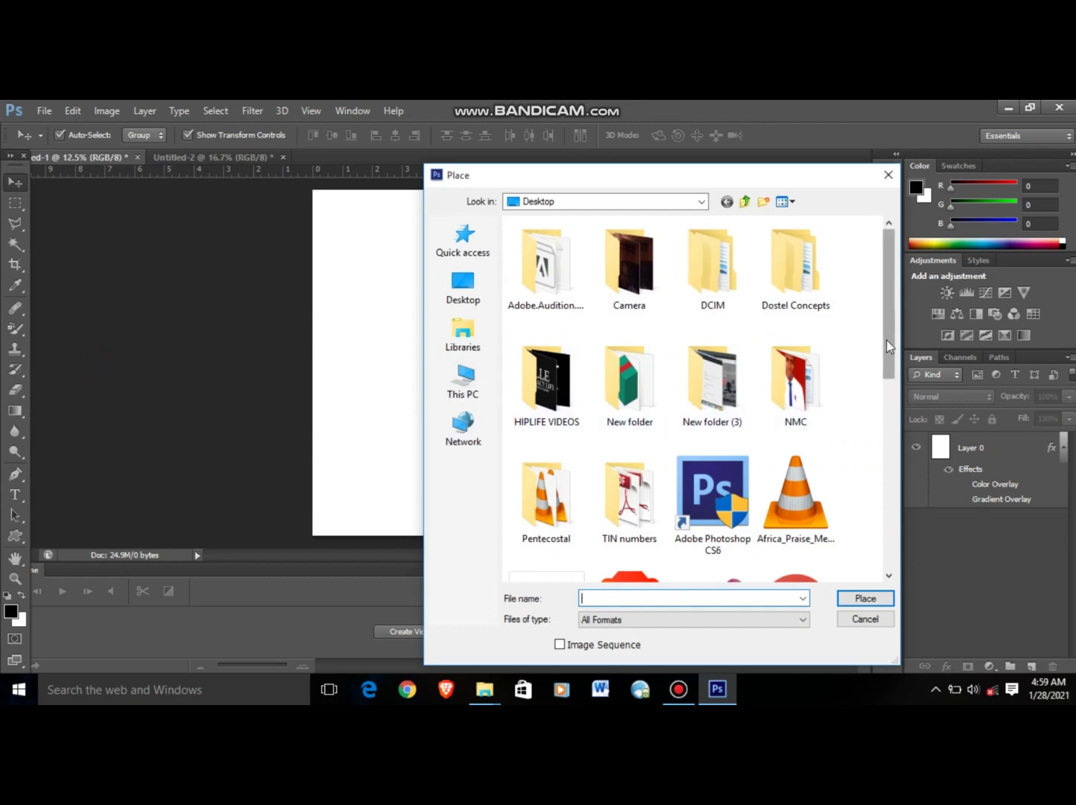
pyautogui.moveTo(888, 344); pyautogui.dragTo(889, 444)
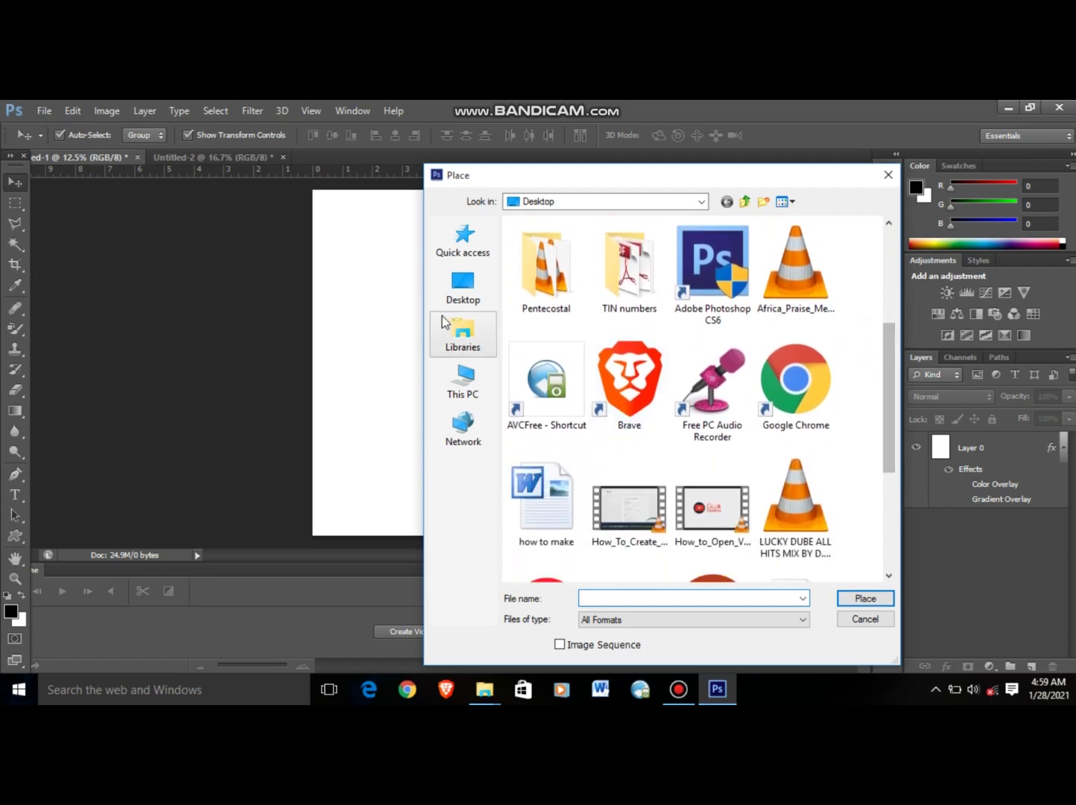
pyautogui.click(456, 328)
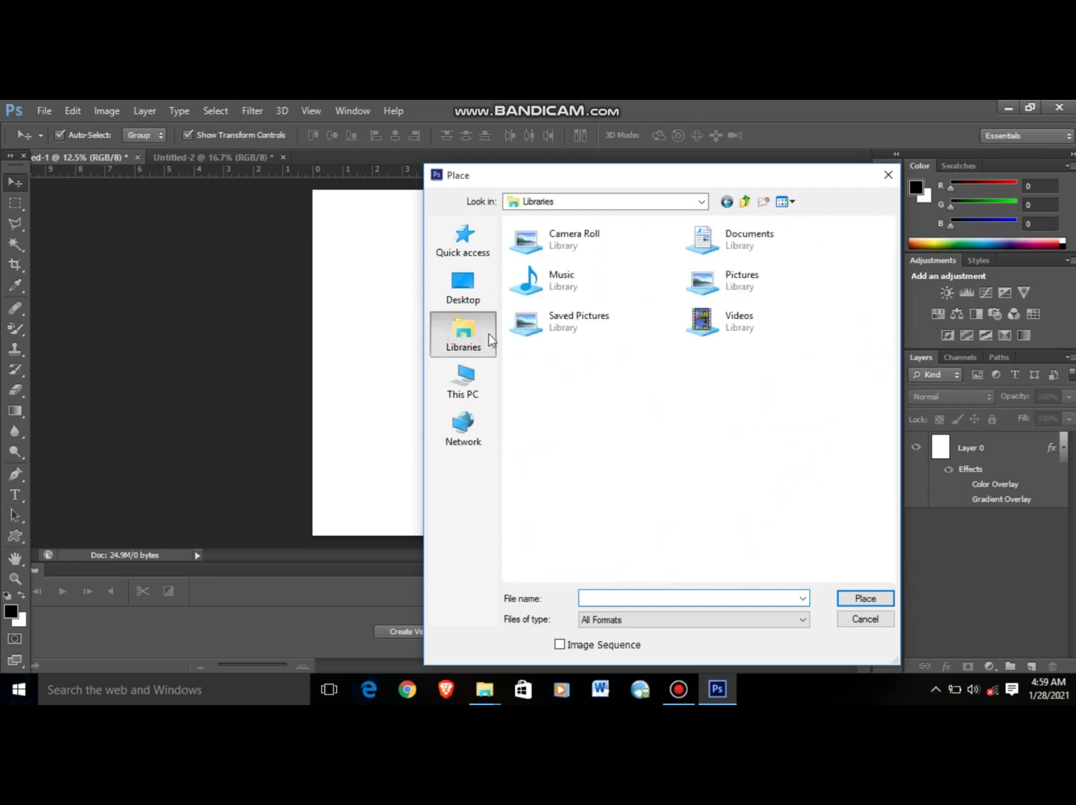
pyautogui.doubleClick(763, 297)
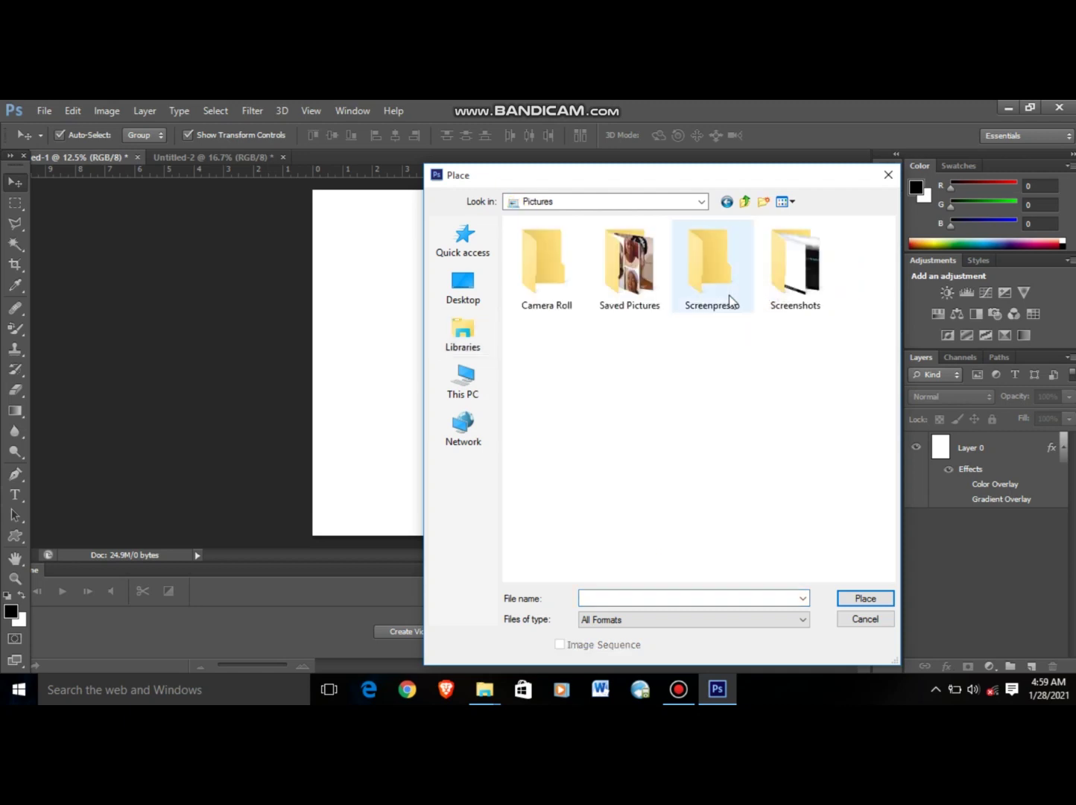
pyautogui.doubleClick(609, 294)
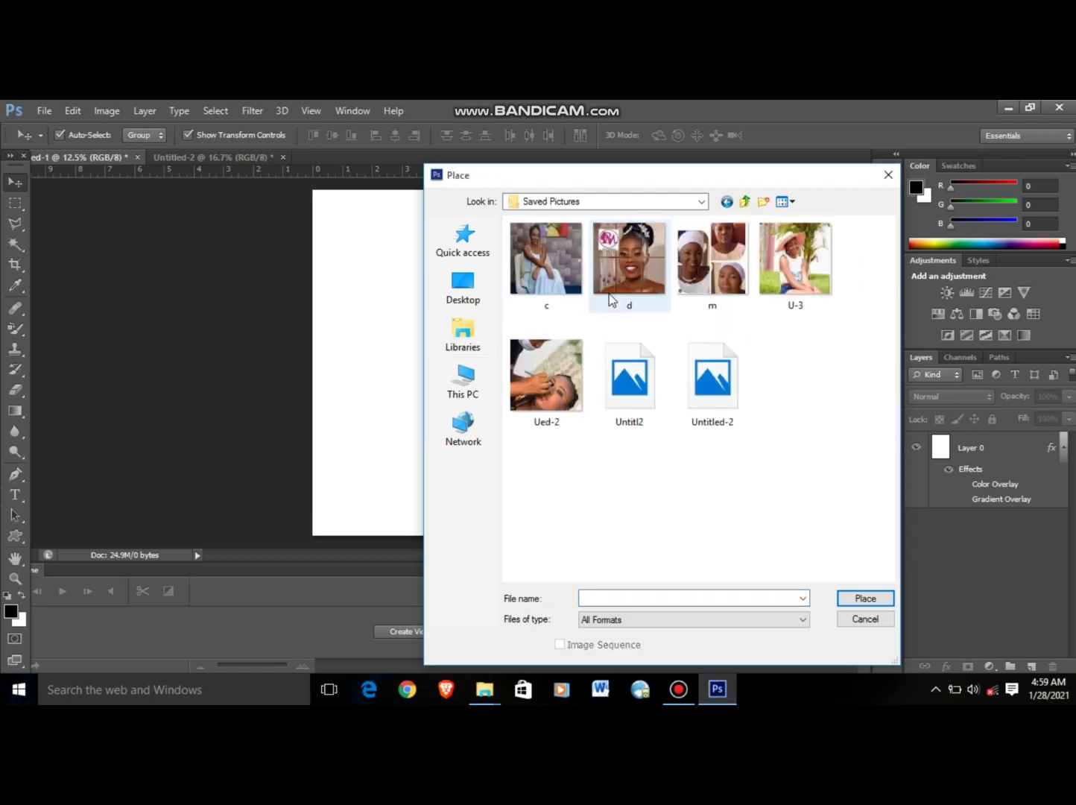
pyautogui.click(767, 269)
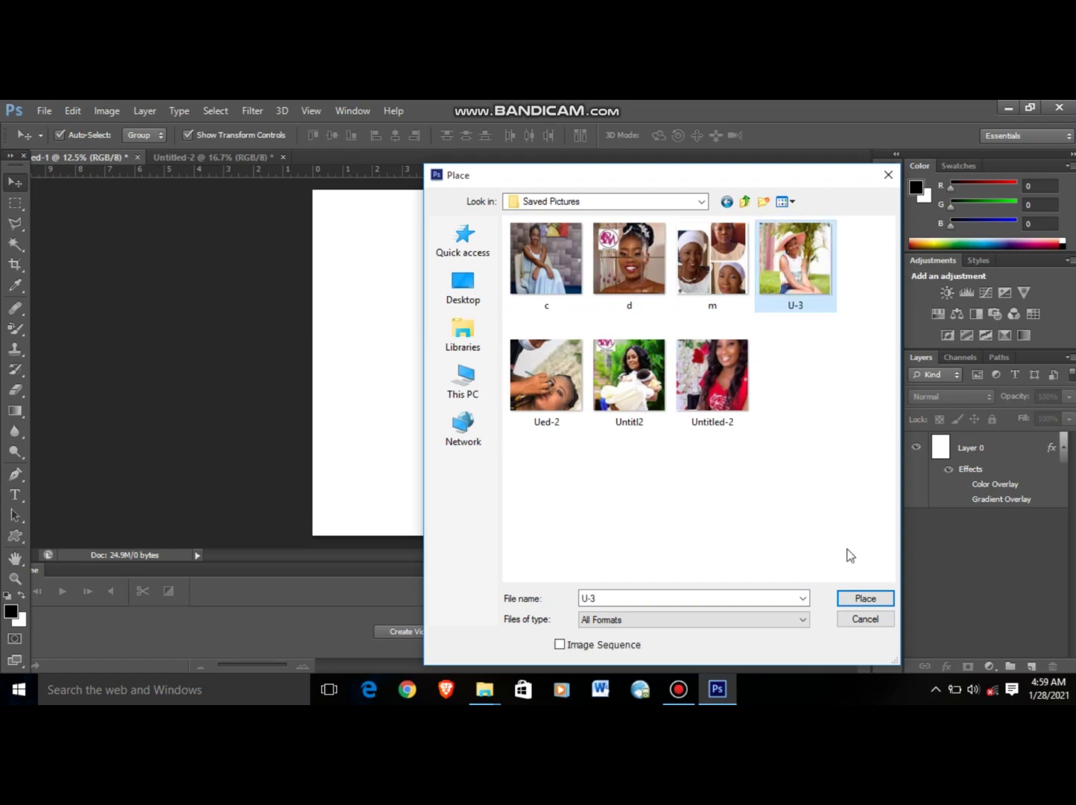
pyautogui.click(863, 598)
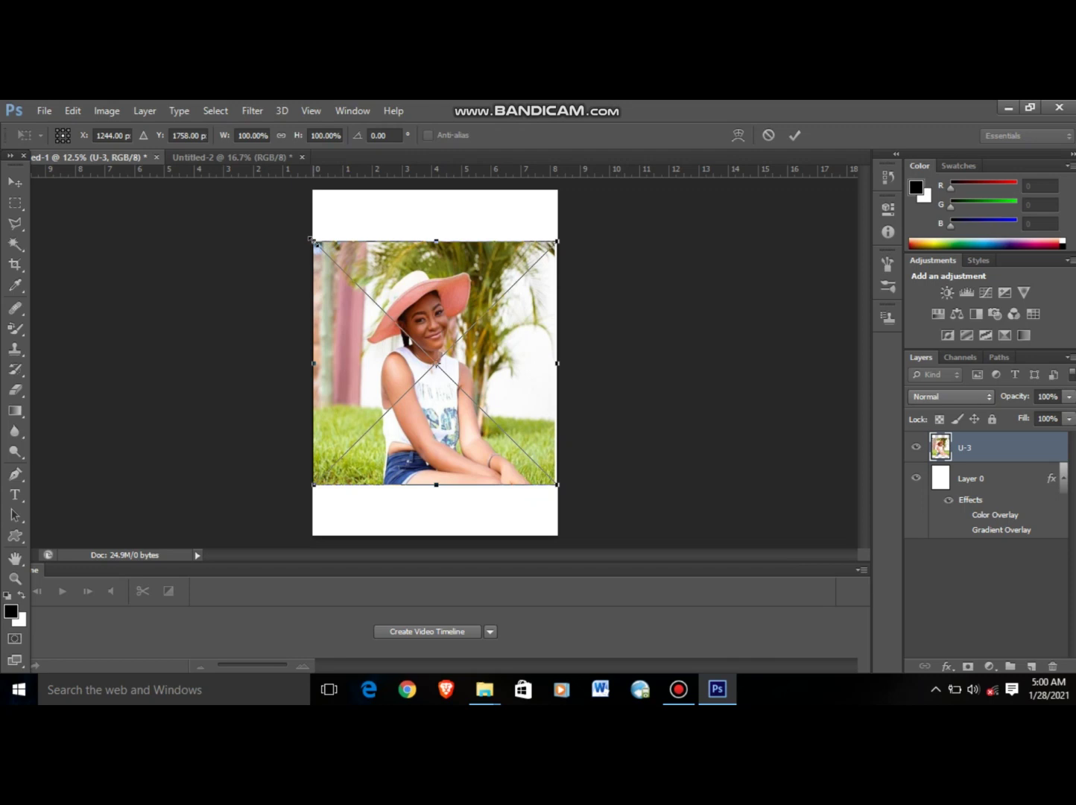
# Stretch the placed photo to about 115% width and 141% height so it covers the canvas, commit the transform, and deselect it
pyautogui.moveTo(312, 240); pyautogui.dragTo(297, 191)
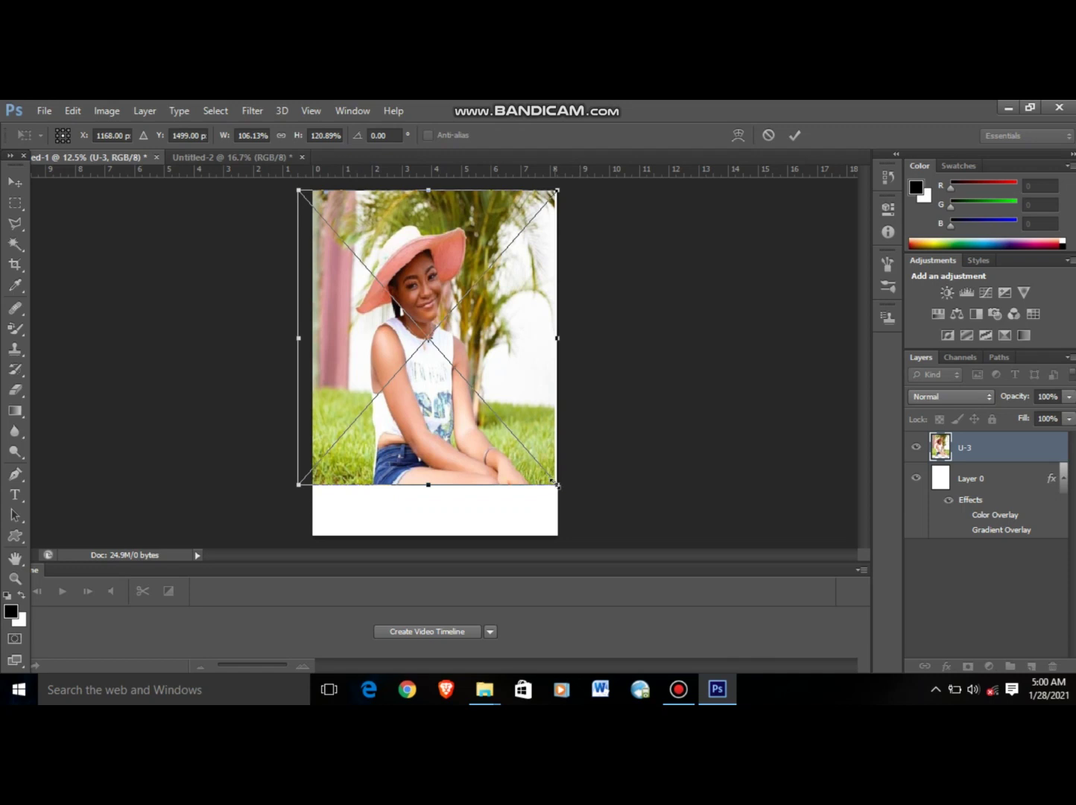
pyautogui.moveTo(556, 484); pyautogui.dragTo(580, 533)
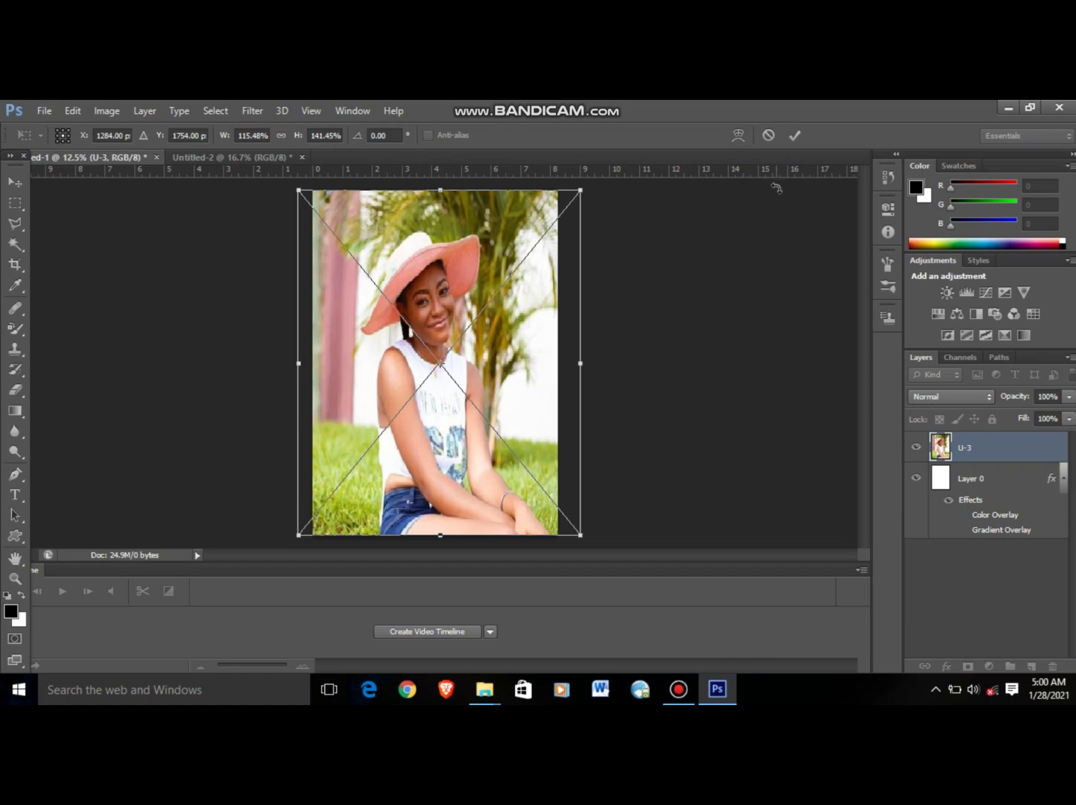
pyautogui.click(797, 138)
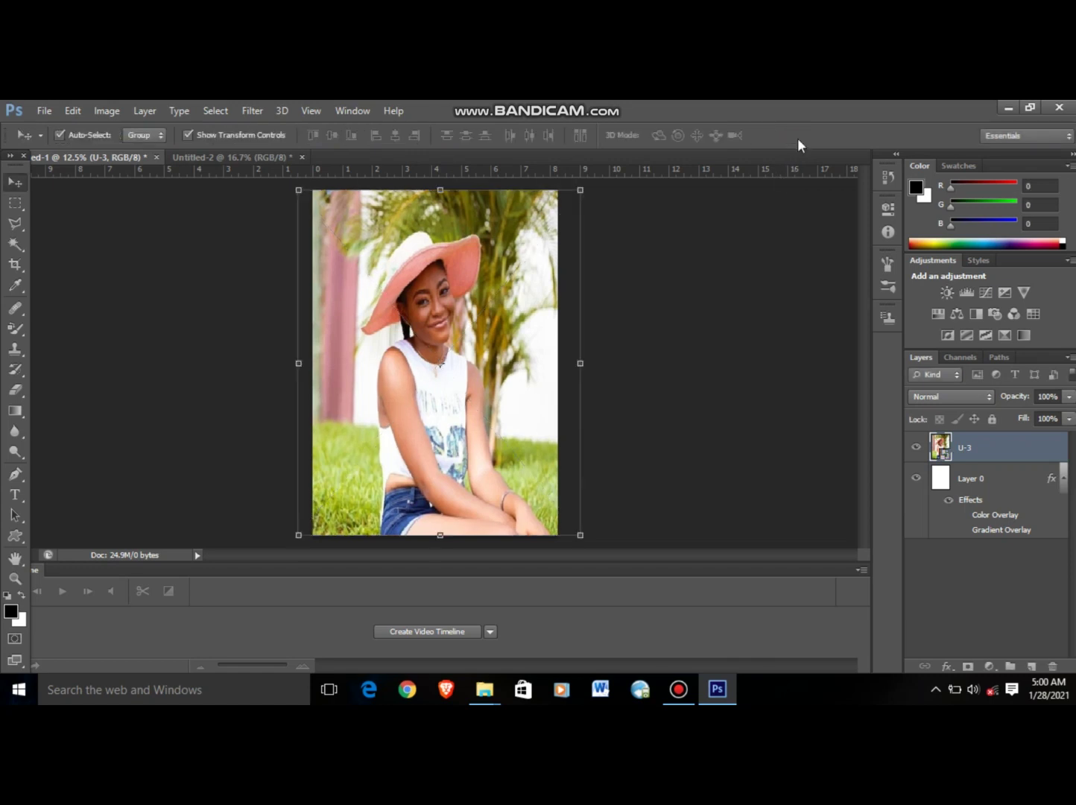
pyautogui.click(633, 346)
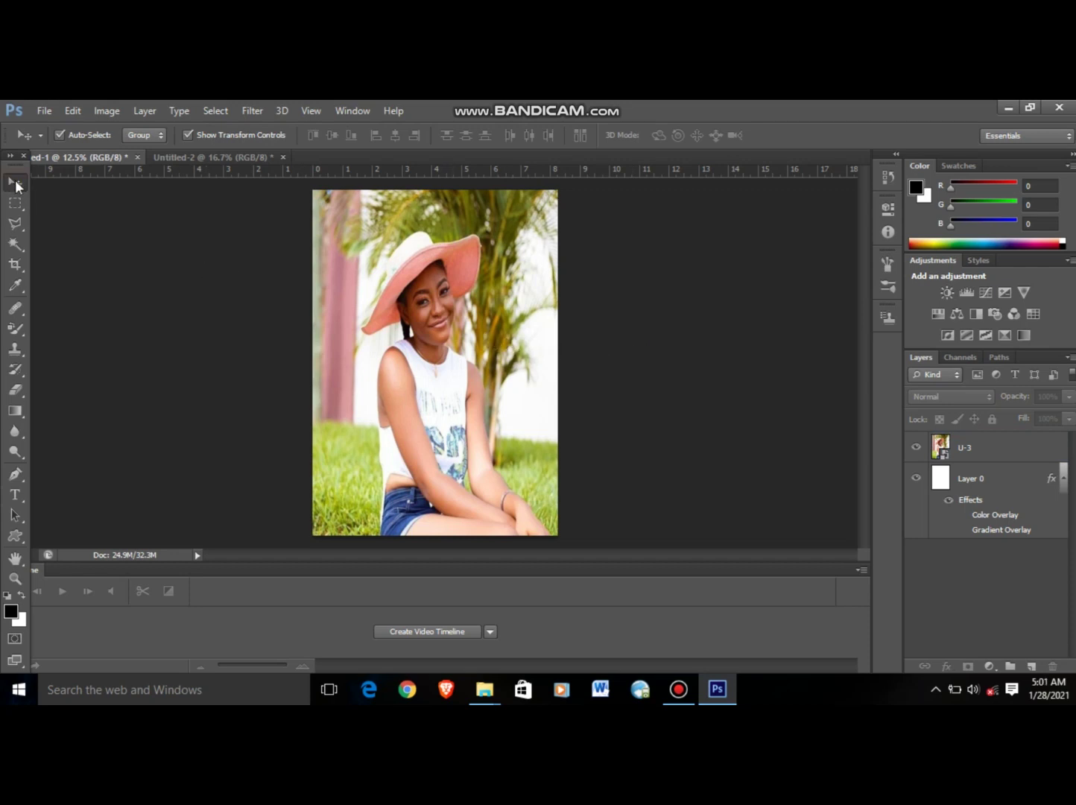
# Select the U-3 photo layer and reduce its opacity to 55% and its fill to about 62%
pyautogui.click(387, 322)
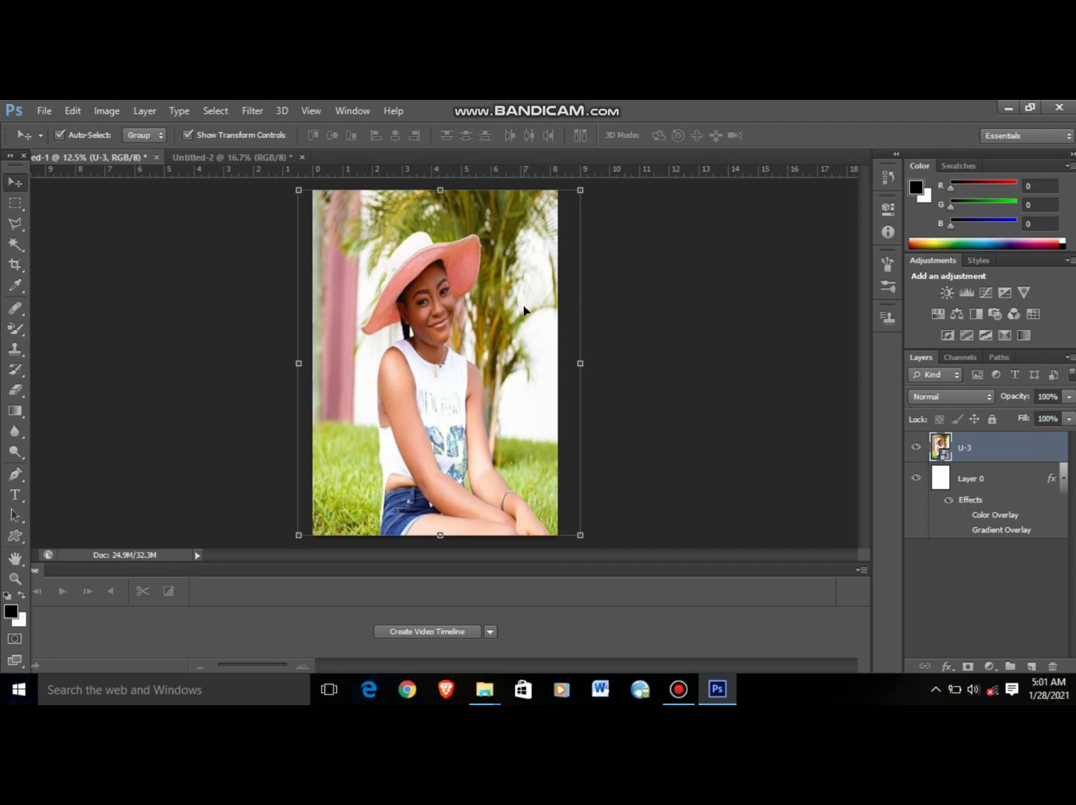
pyautogui.click(1069, 399)
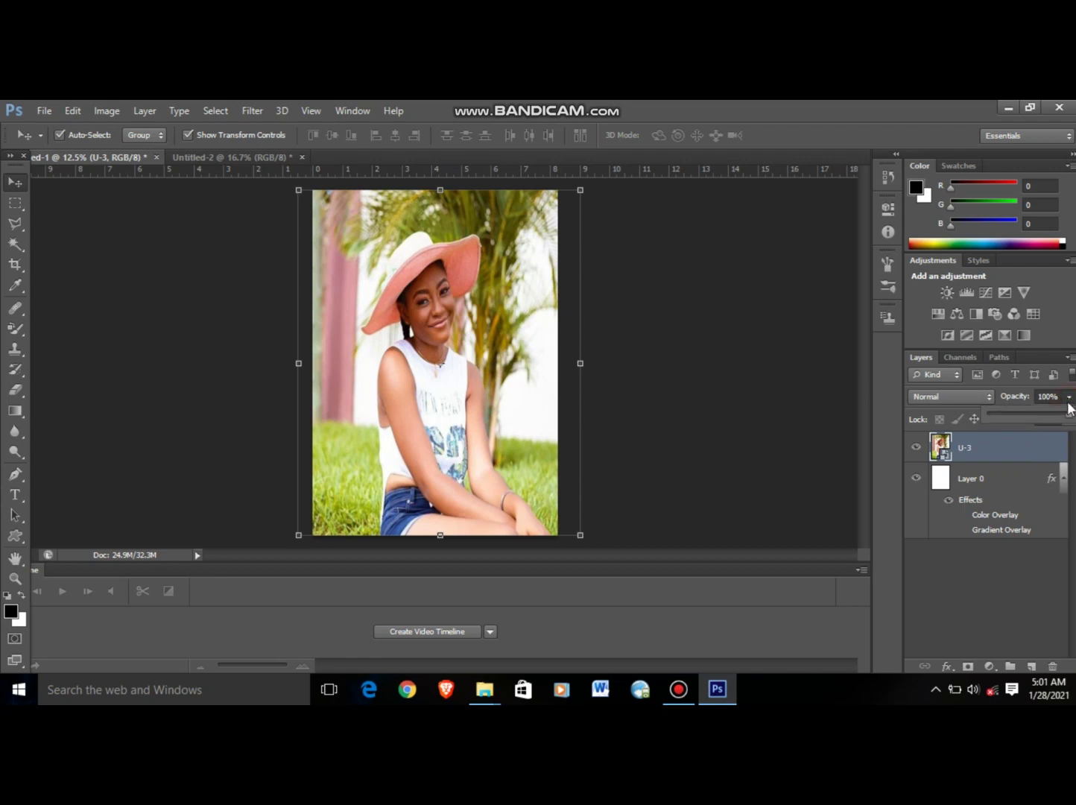
pyautogui.moveTo(1069, 415); pyautogui.dragTo(1035, 416)
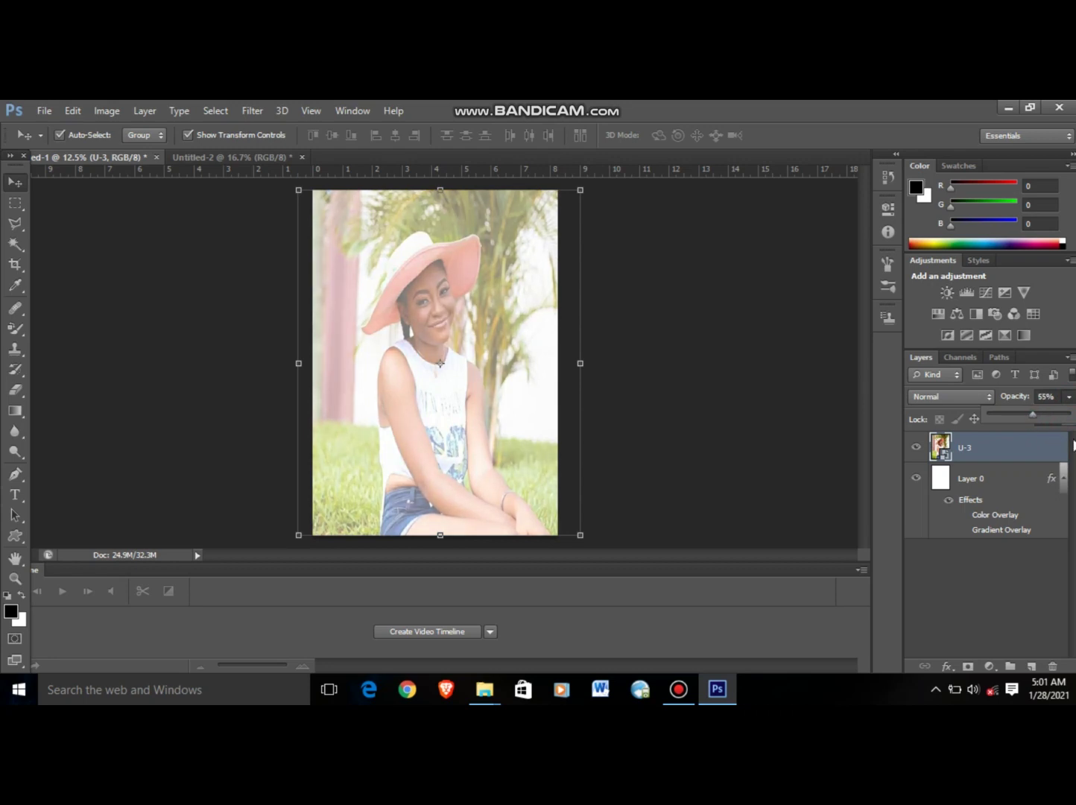
pyautogui.click(1075, 440)
pyautogui.click(1069, 418)
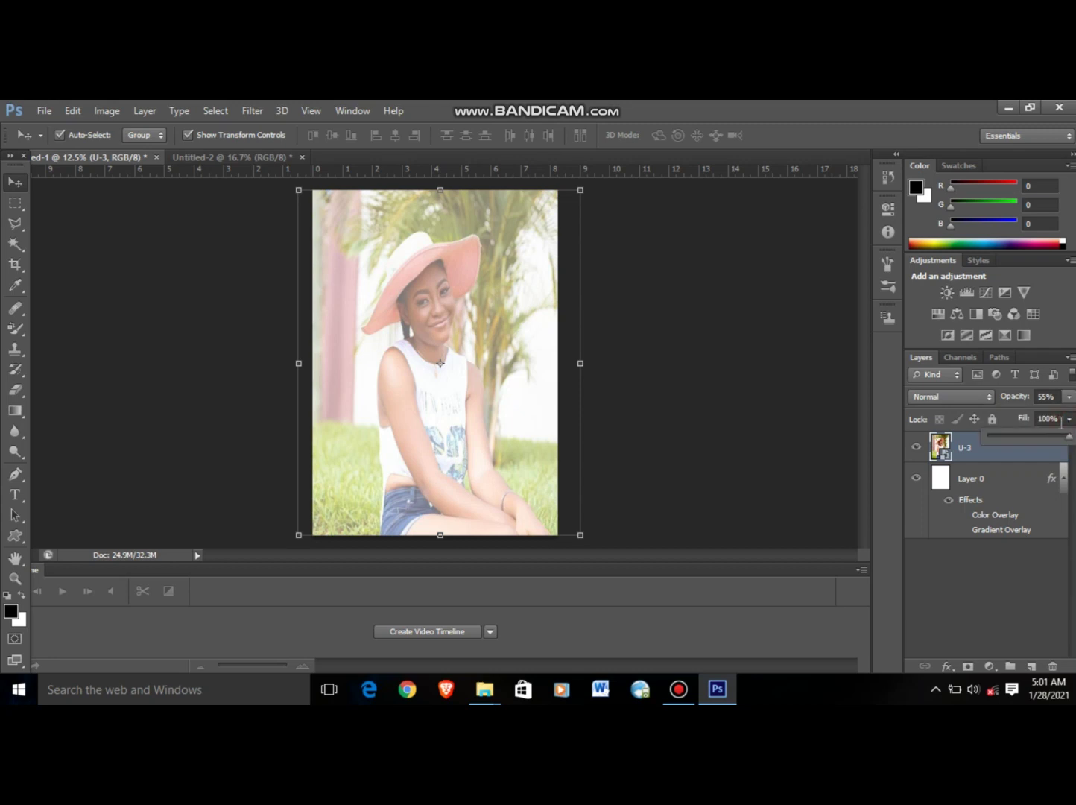
pyautogui.moveTo(1068, 441); pyautogui.dragTo(1055, 441)
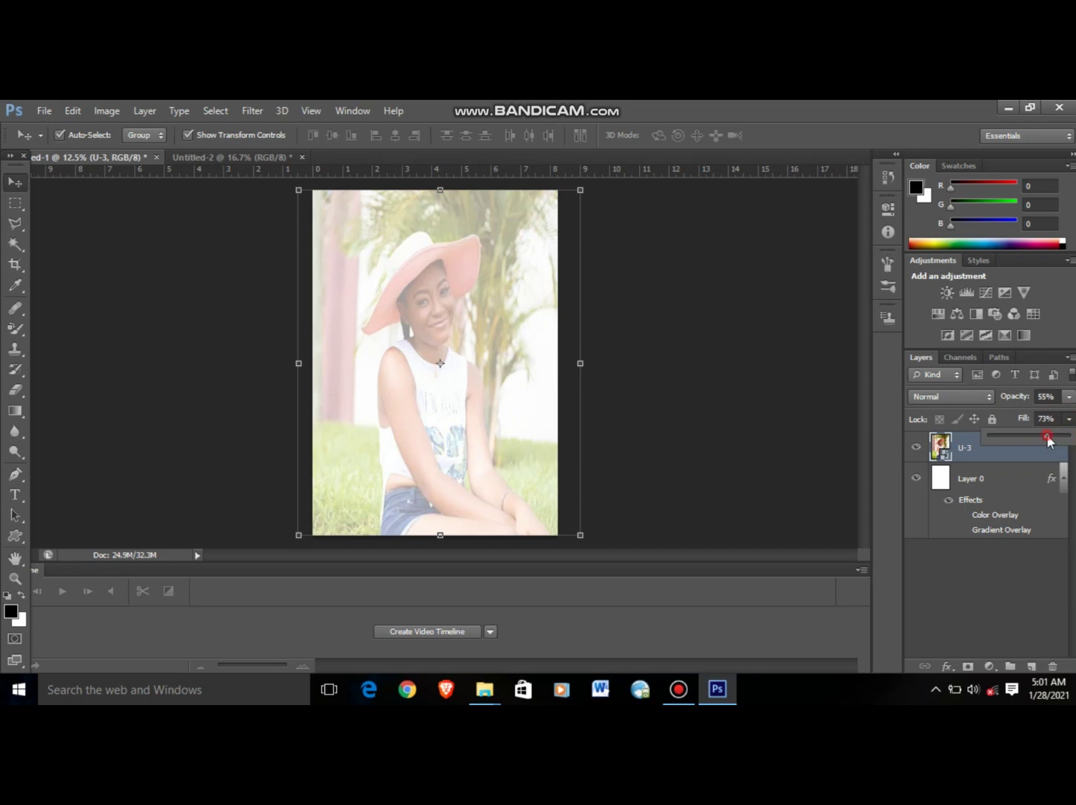
pyautogui.moveTo(1040, 435); pyautogui.dragTo(1038, 436)
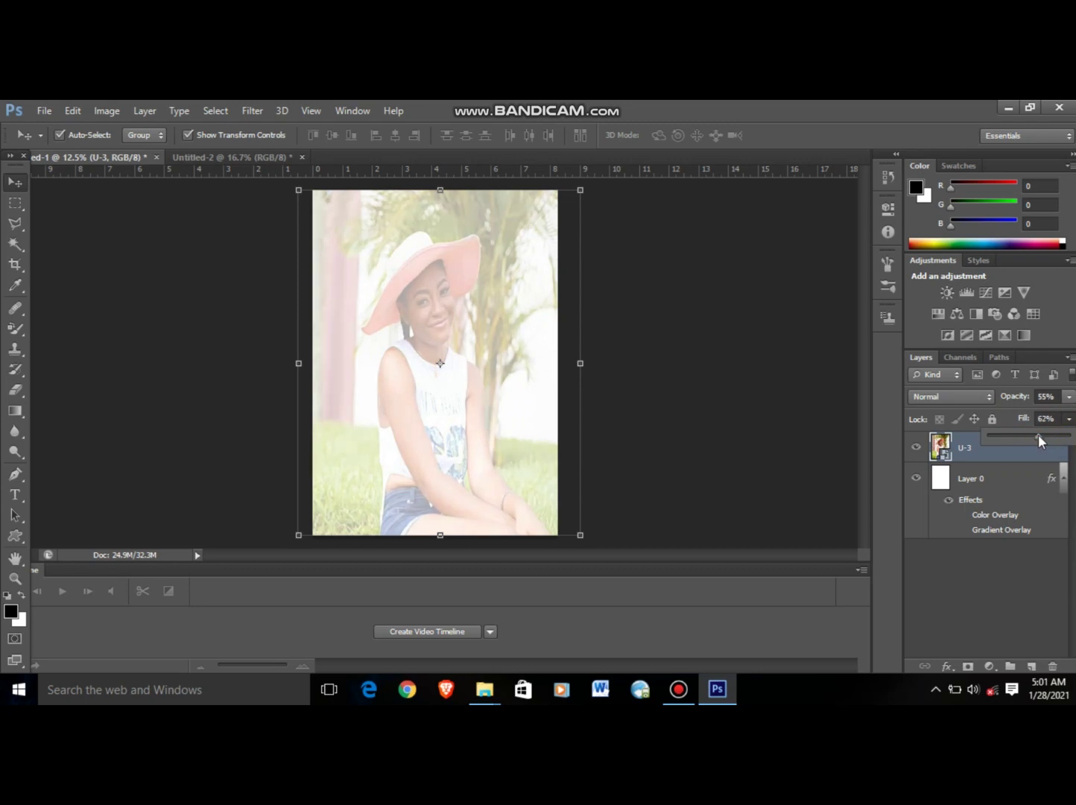
# Try lower opacity values on the U-3 layer, then set its opacity to 69%
pyautogui.click(1068, 397)
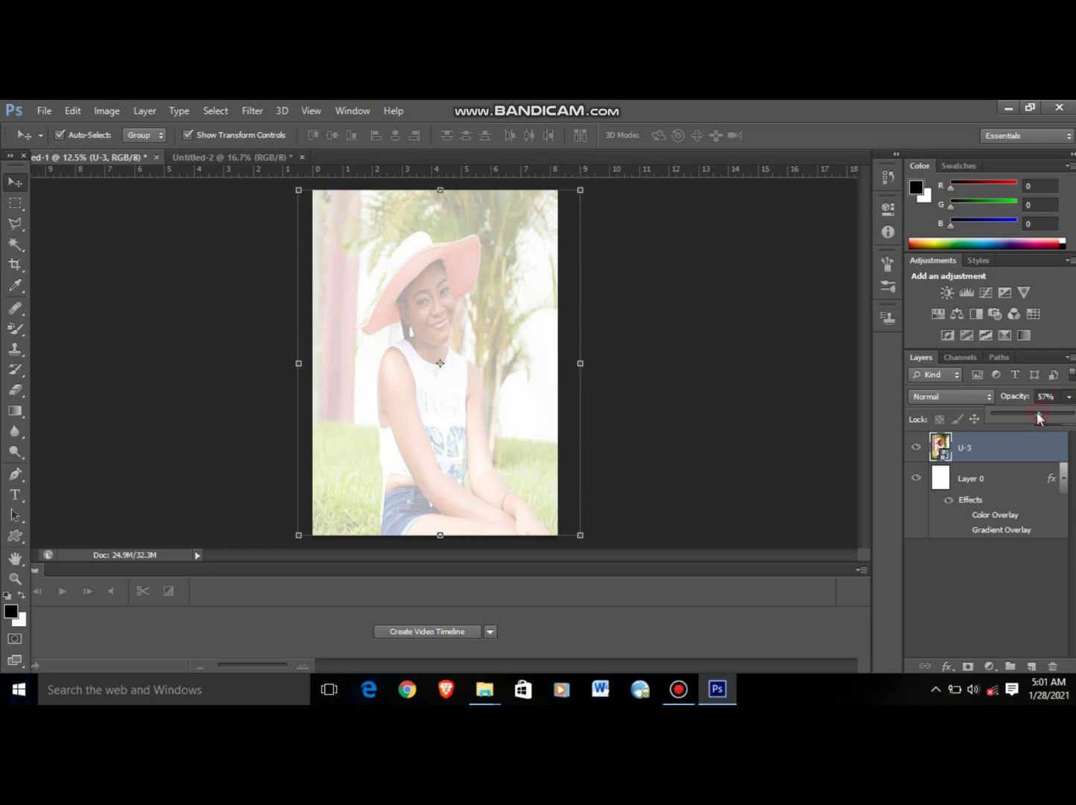
pyautogui.moveTo(1028, 412); pyautogui.dragTo(1023, 412)
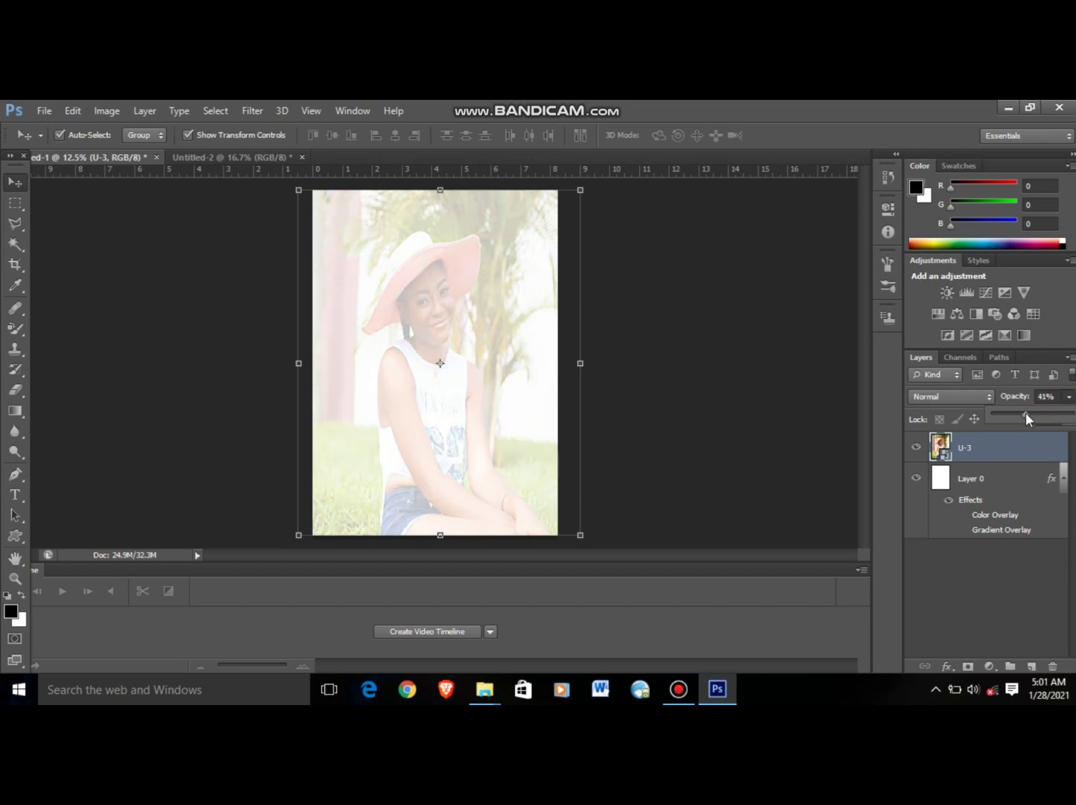
pyautogui.moveTo(1026, 418); pyautogui.dragTo(1027, 418)
pyautogui.moveTo(1042, 417); pyautogui.dragTo(1048, 419)
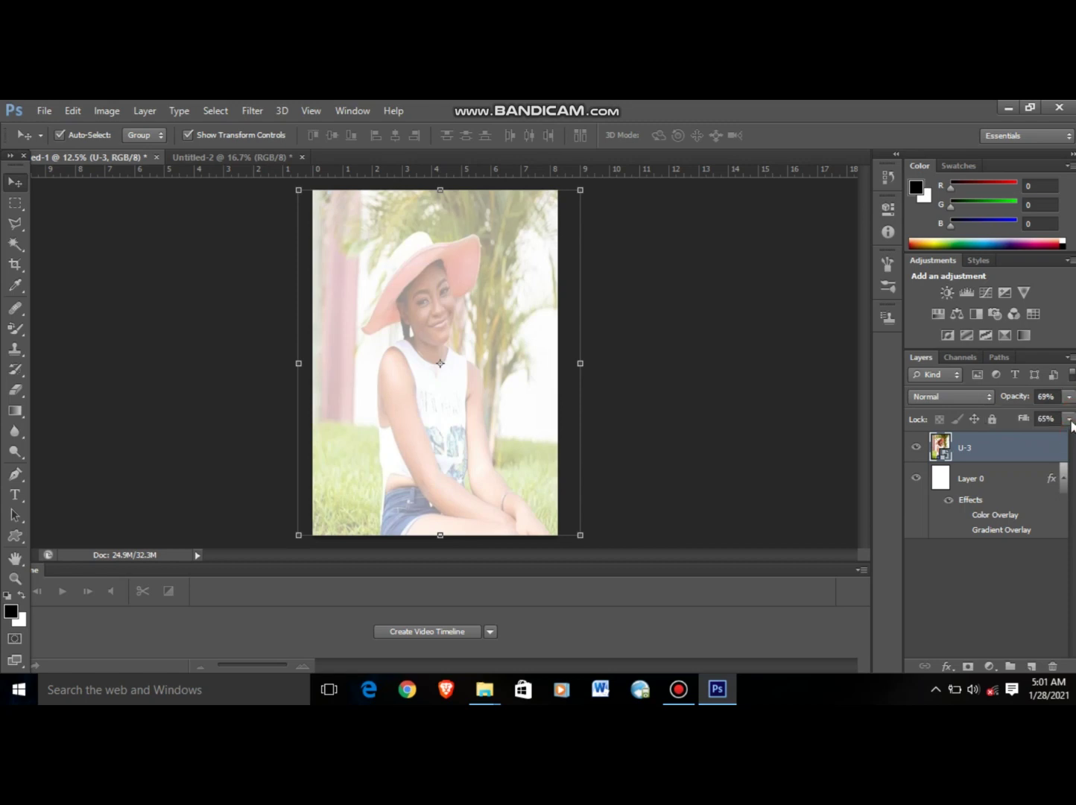
# Raise the U-3 layer's fill slightly and deselect the layer
pyautogui.click(1070, 419)
pyautogui.moveTo(1041, 442); pyautogui.dragTo(1048, 441)
pyautogui.click(750, 318)
pyautogui.click(698, 349)
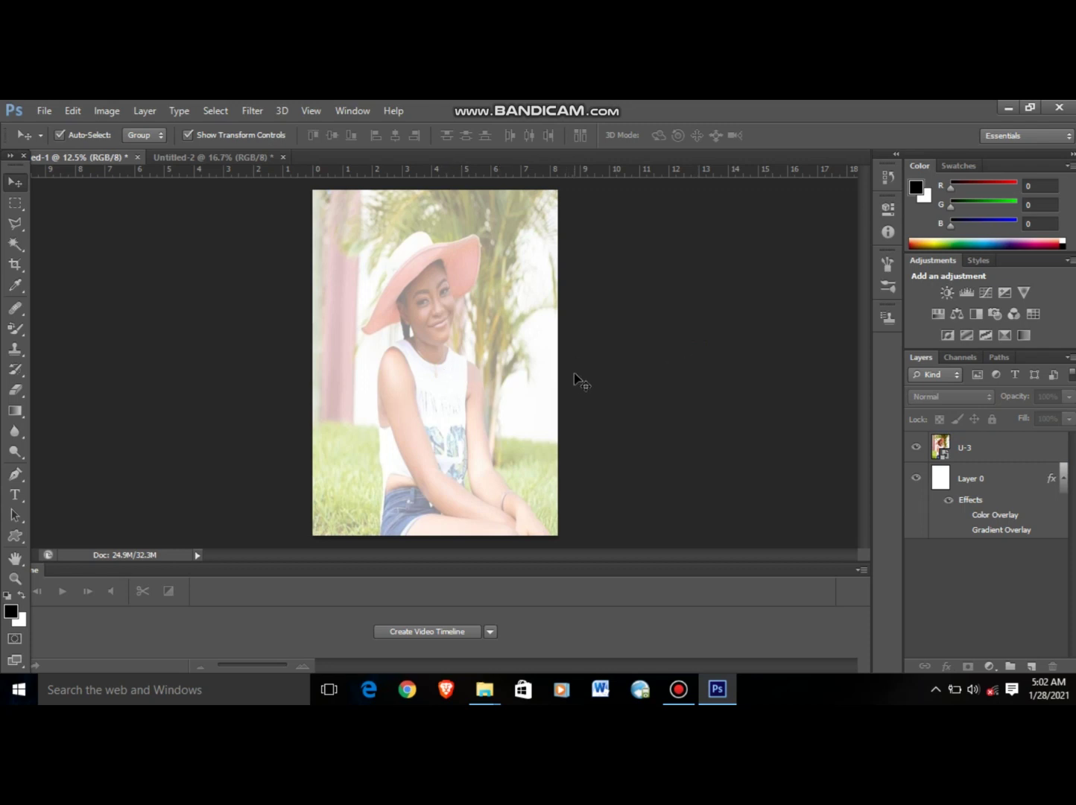
pyautogui.click(678, 689)
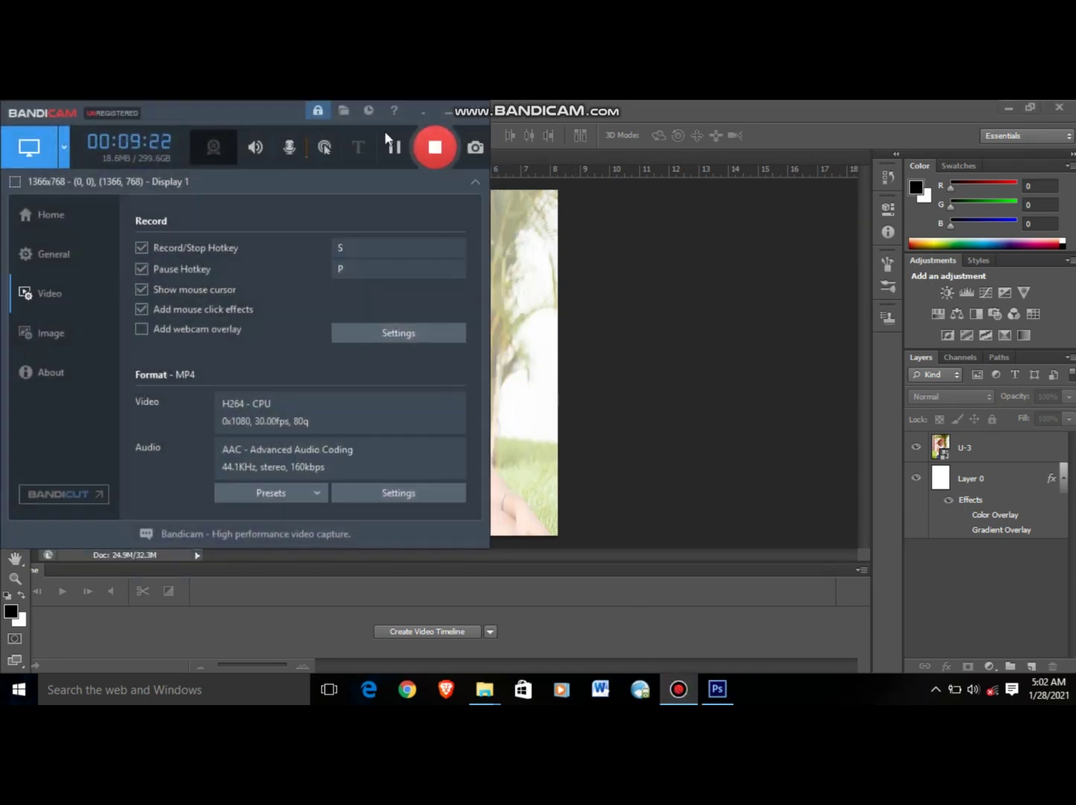
pyautogui.click(434, 147)
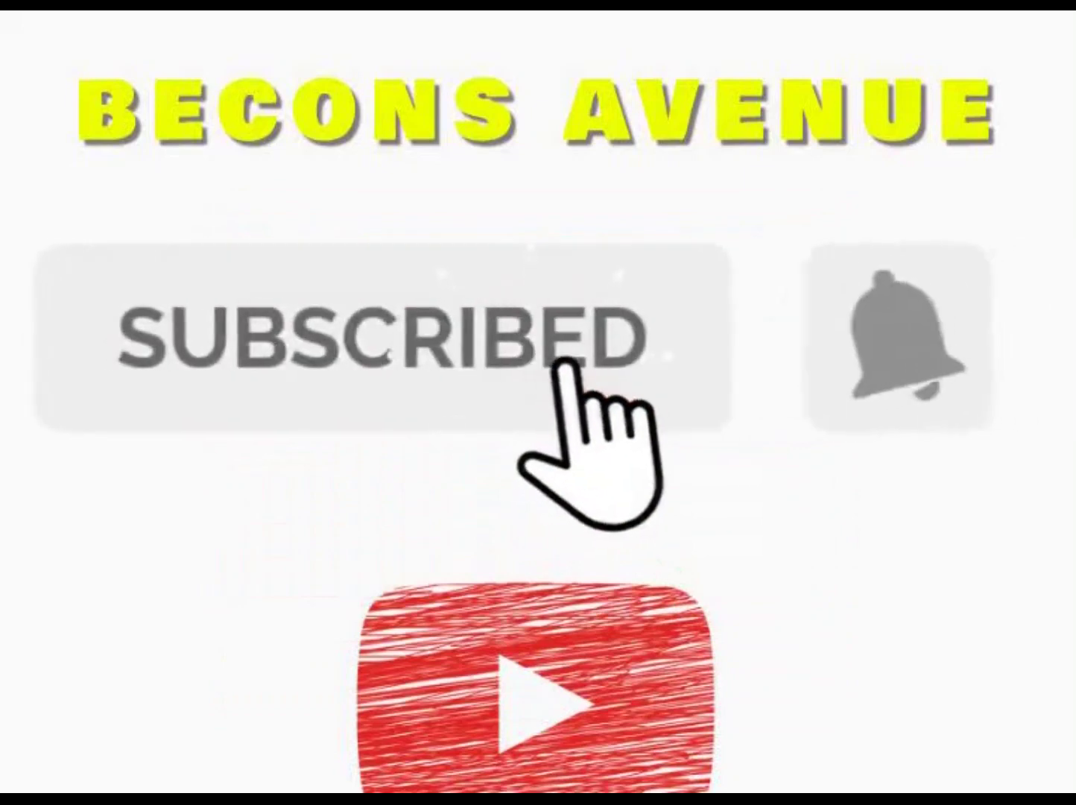